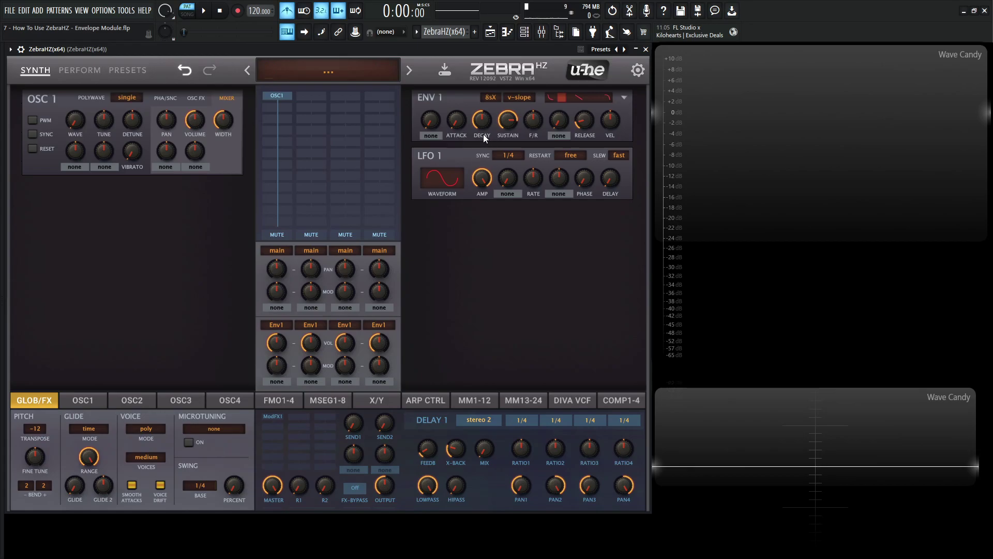
Step: Examine the timebase options of Envelope 1, keeping the current setting
mouse_move(506, 131)
mouse_move(582, 137)
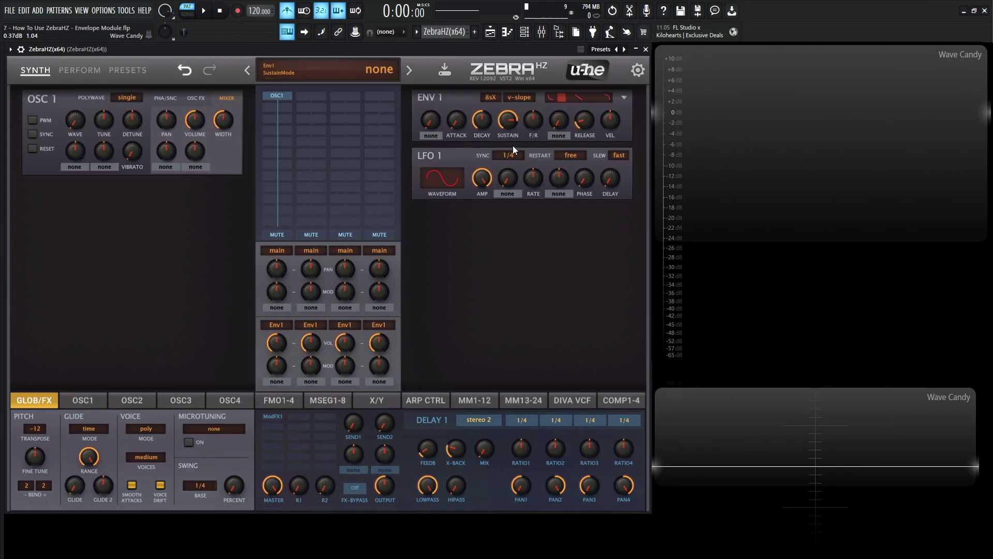
click(490, 98)
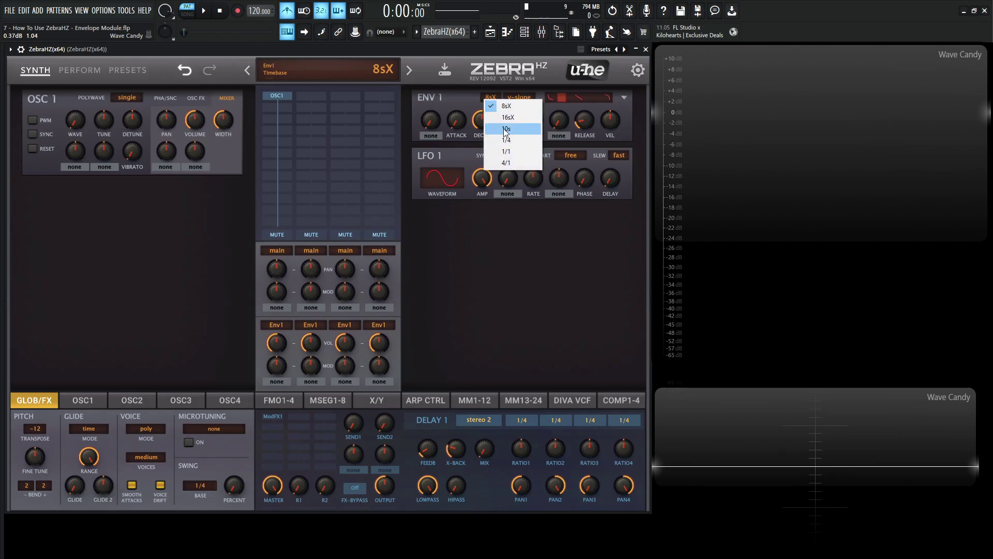
click(518, 231)
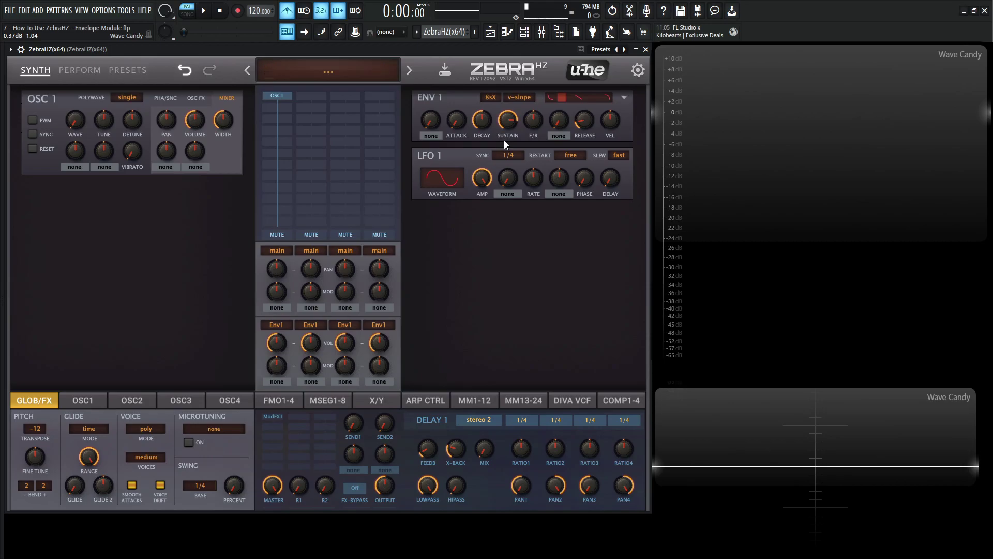
Step: Set Envelope 1's attack to 50 and play a test note
mouse_move(460, 128)
drag(459, 128, 452, 67)
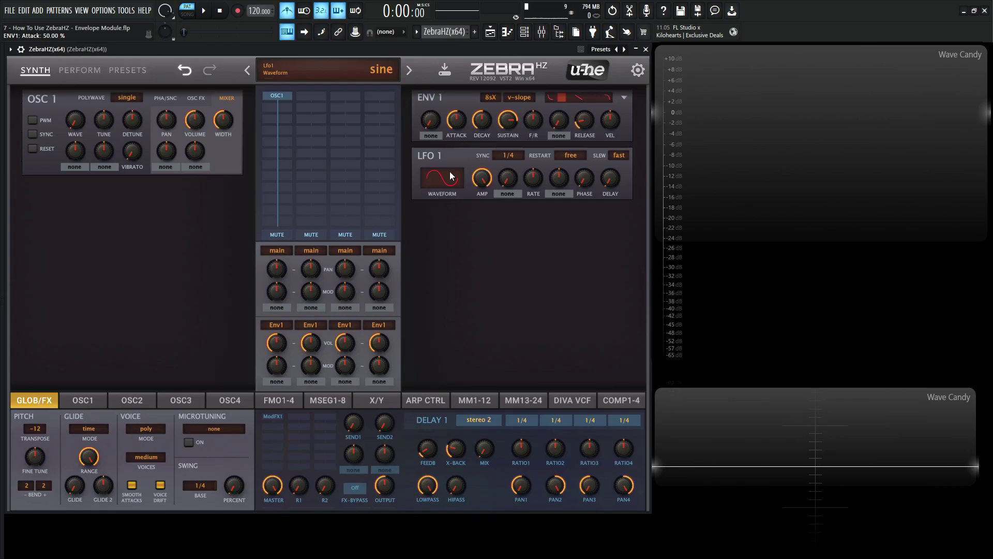
key(d)
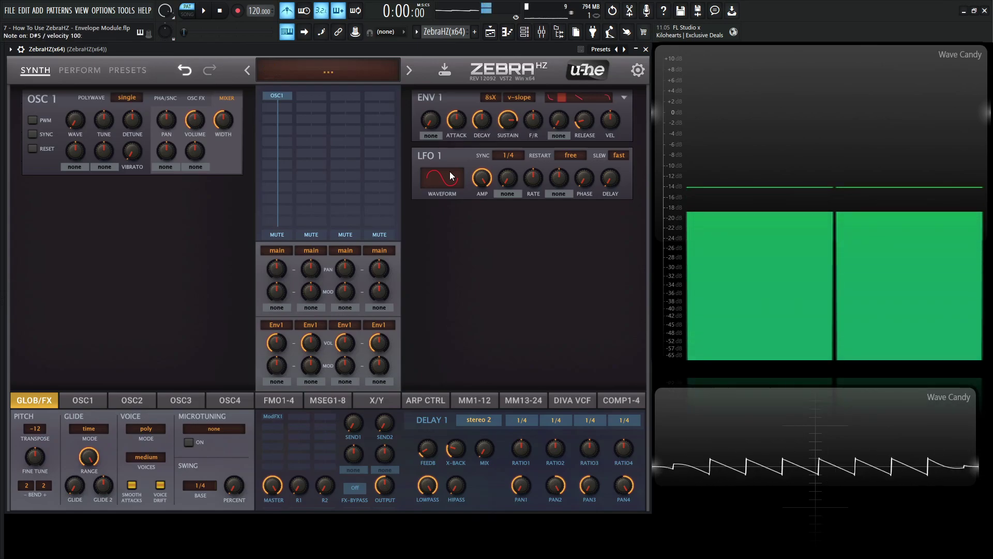
Step: Set Envelope 1's sustain and decay to 0 and play several test notes to hear the attack
drag(511, 125, 495, 265)
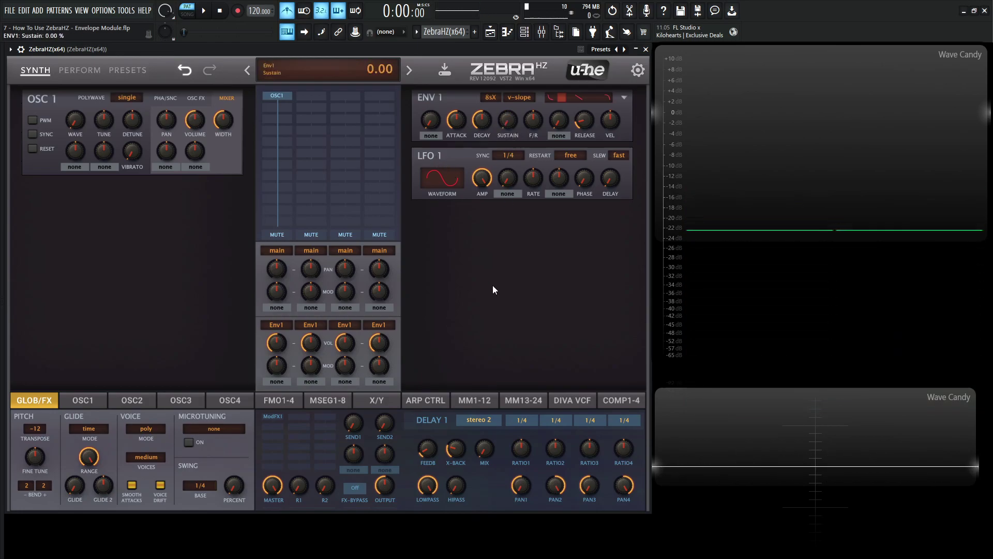
drag(486, 124, 488, 283)
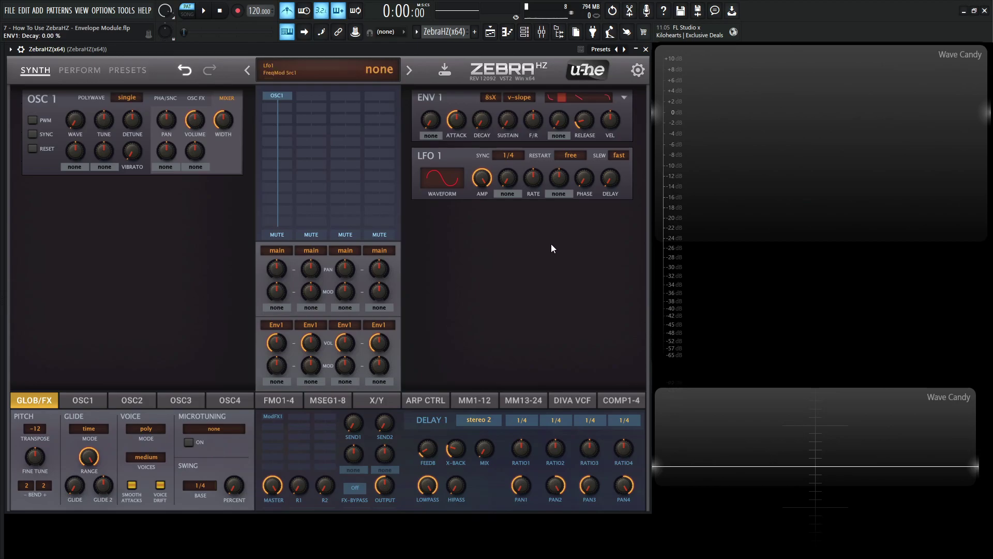
key(w)
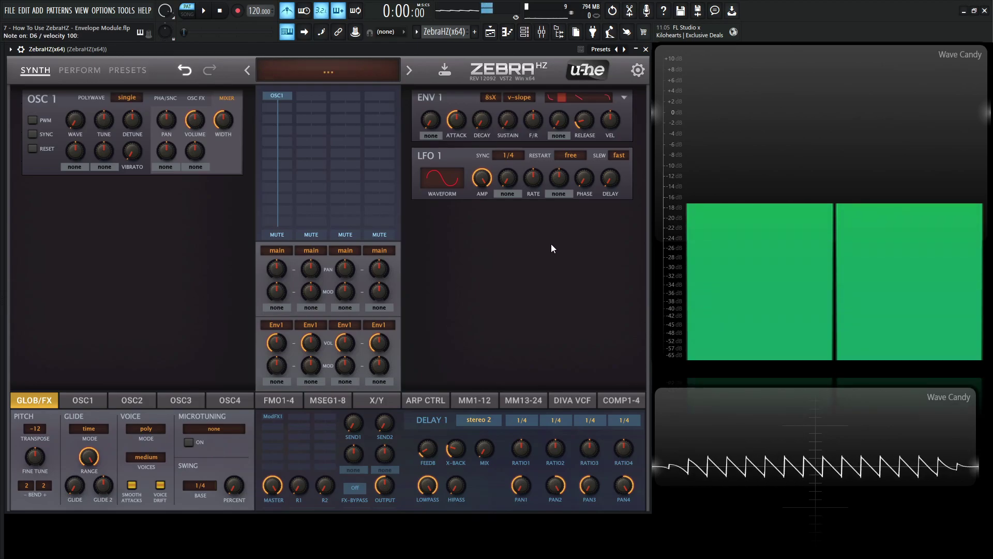
key(w)
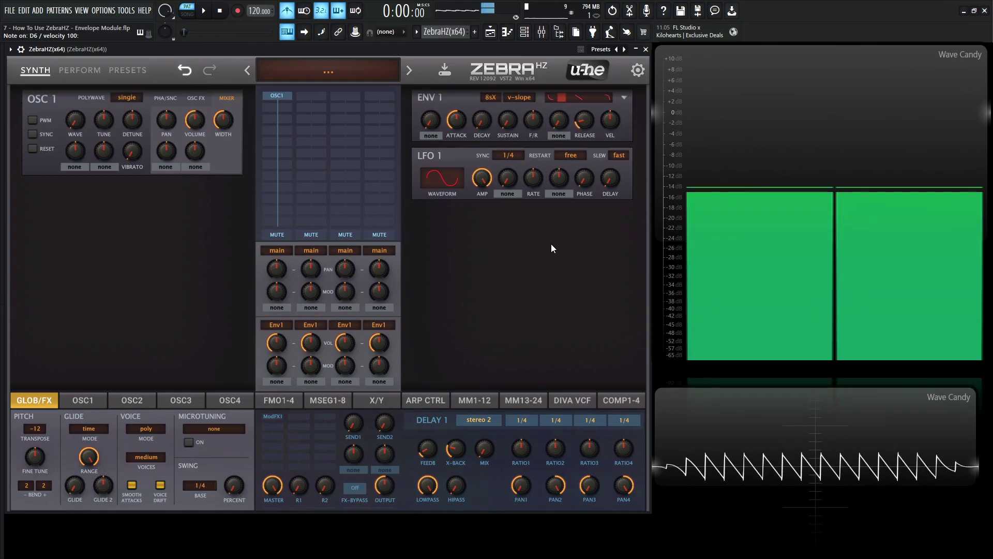
key(w)
key(w)
Step: Raise Envelope 1's attack to 52.50 and on to 100, play a test note, and lower the attack to 56.50
mouse_move(450, 132)
mouse_move(450, 128)
mouse_down()
mouse_move(455, 147)
mouse_move(454, 124)
mouse_up()
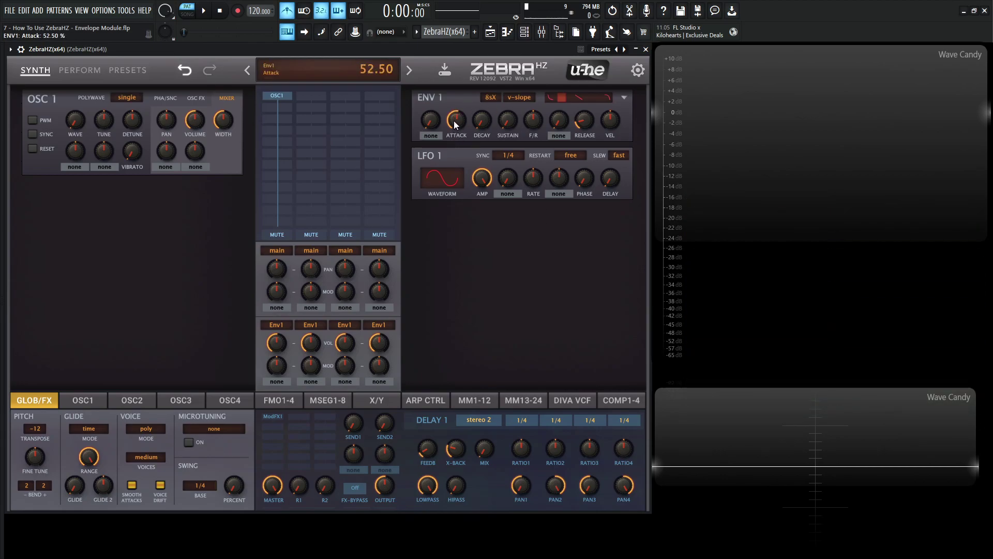
drag(455, 124, 460, 87)
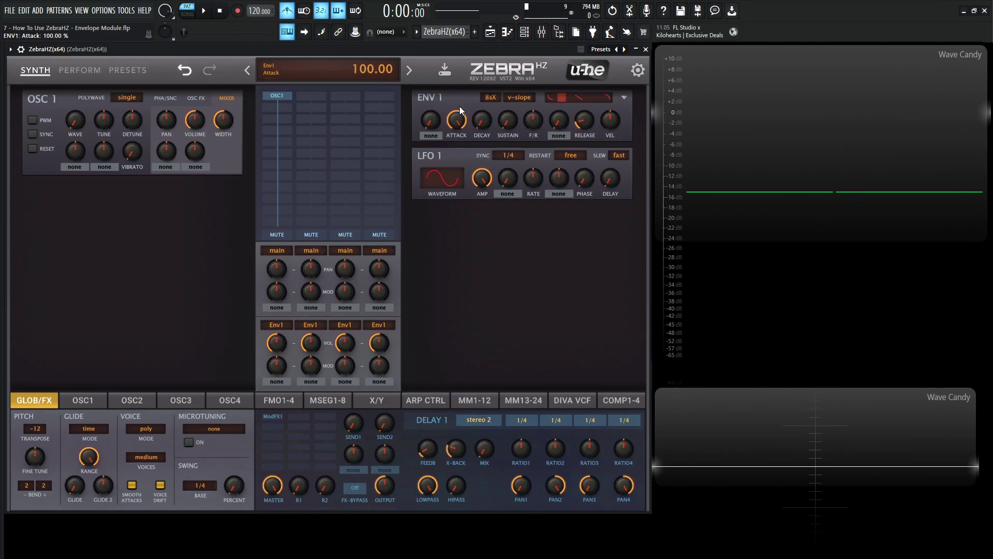
key(w)
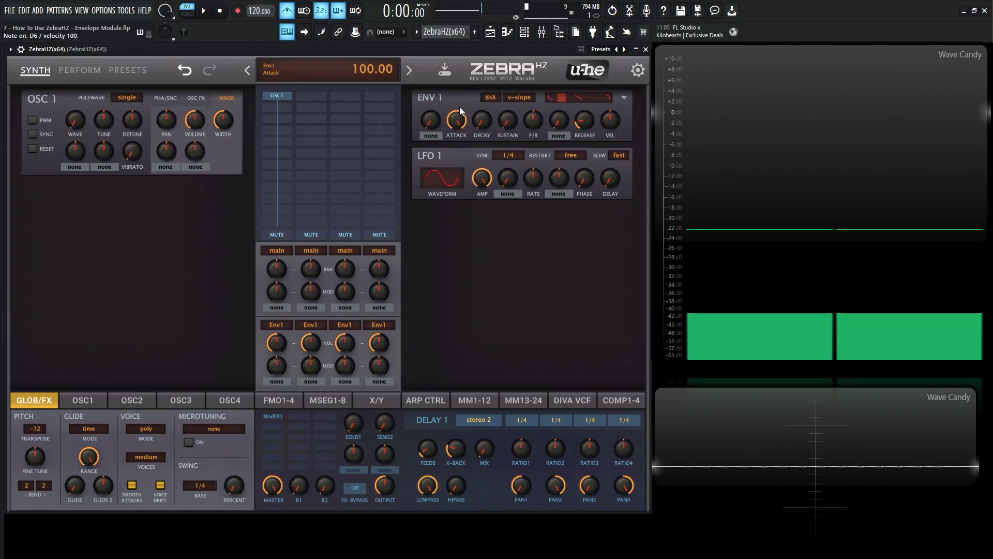
drag(460, 106, 461, 176)
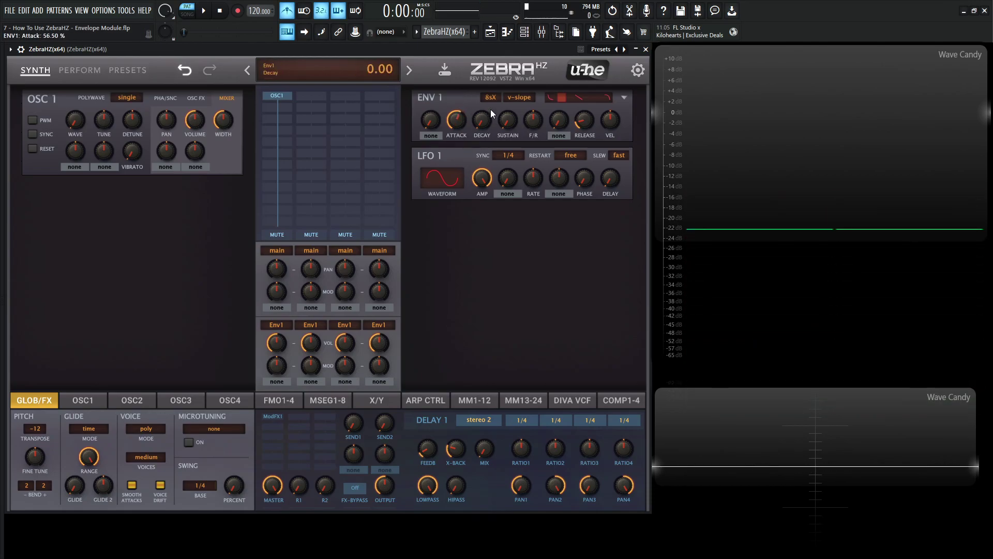
Step: Set Envelope 1's timebase to 16sX, reduce the attack slightly and play a test note
click(490, 98)
click(505, 113)
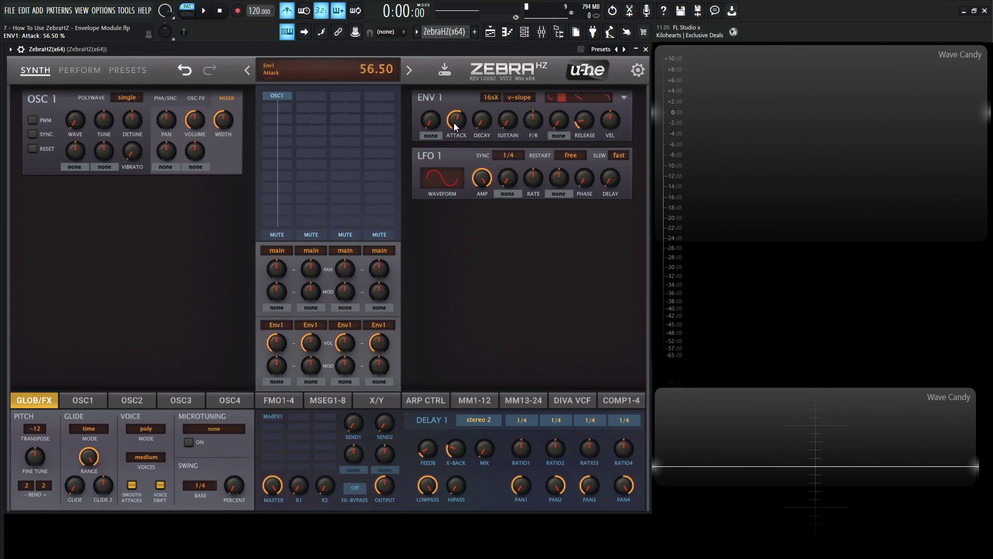
drag(455, 122, 456, 134)
key(w)
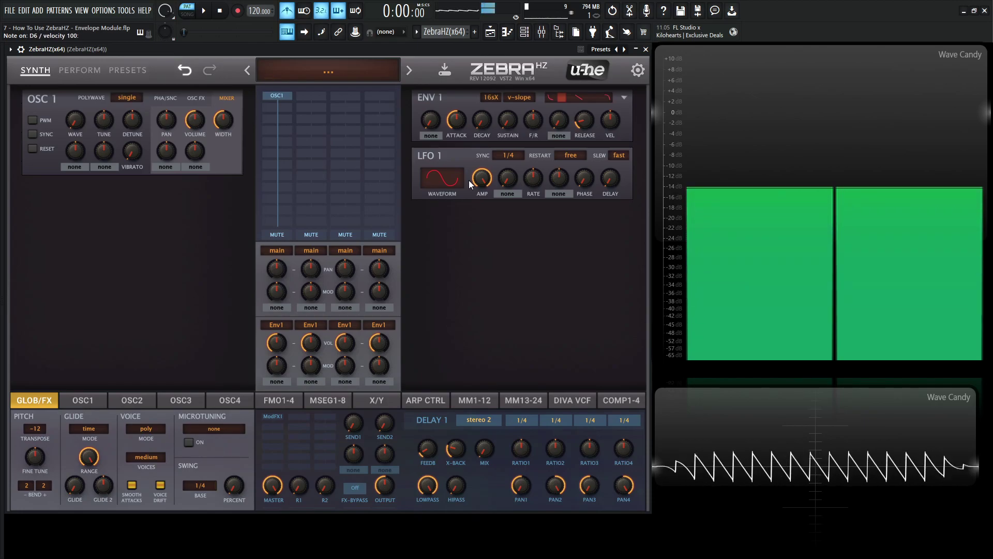
Step: Set Envelope 1's timebase to 10s, lower its attack to 10 and play a test note
mouse_move(490, 118)
click(491, 97)
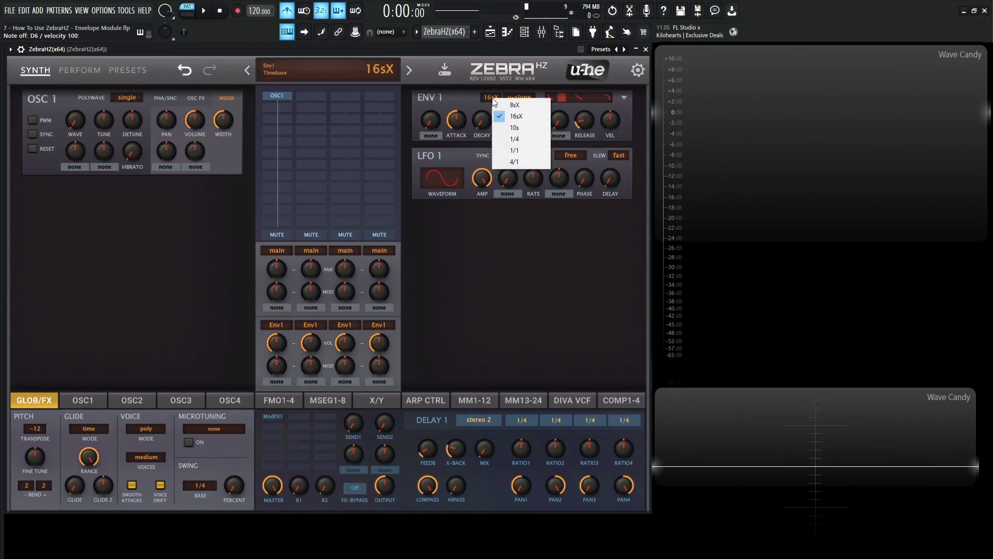
click(520, 129)
mouse_move(480, 115)
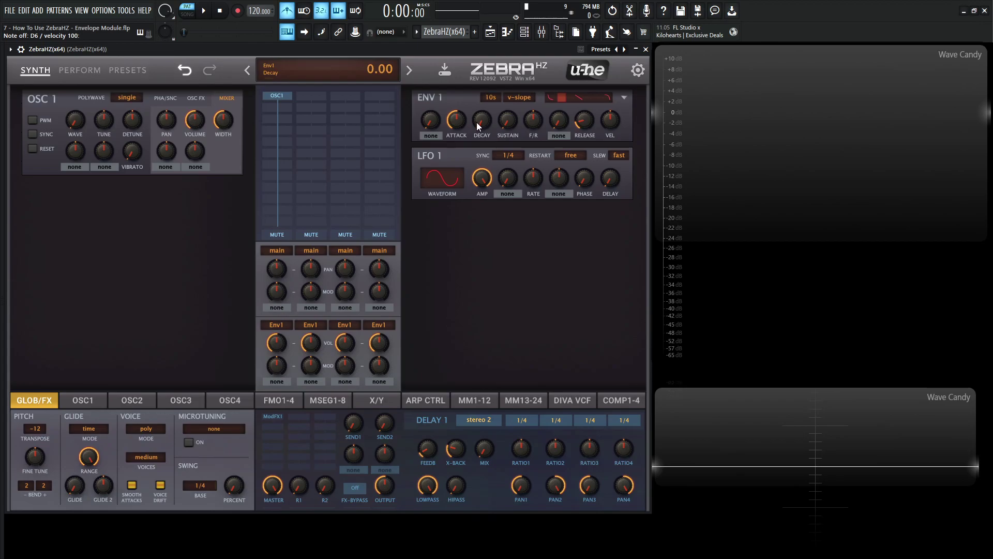
drag(464, 118, 454, 163)
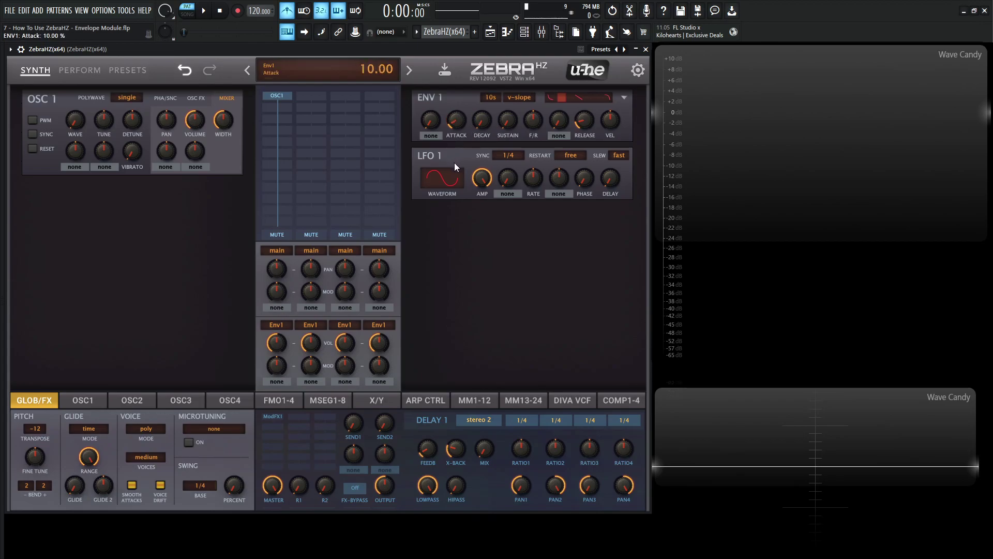
key(3)
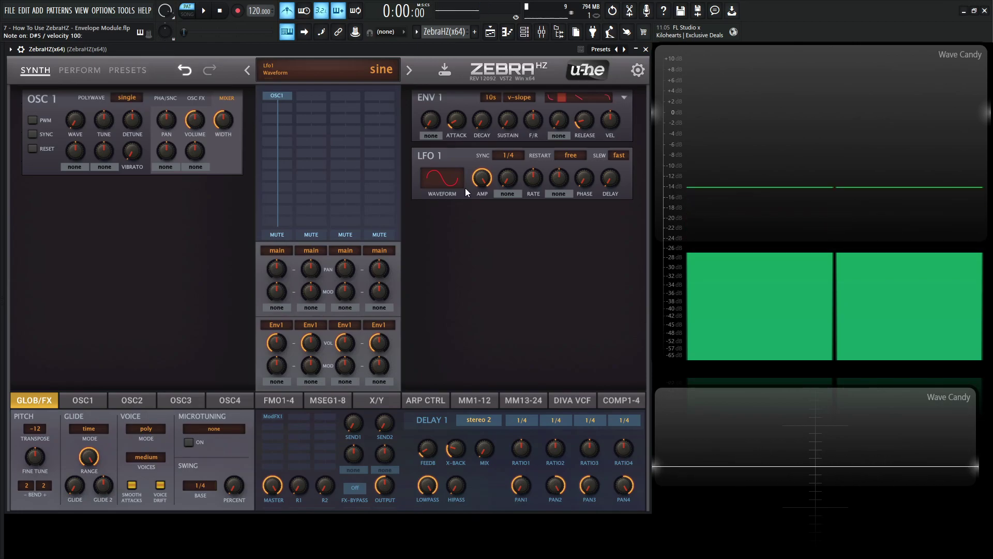
Step: Raise Envelope 1's attack to 20 and on to a slightly higher value, playing a test note at each setting
drag(460, 117, 463, 107)
key(d)
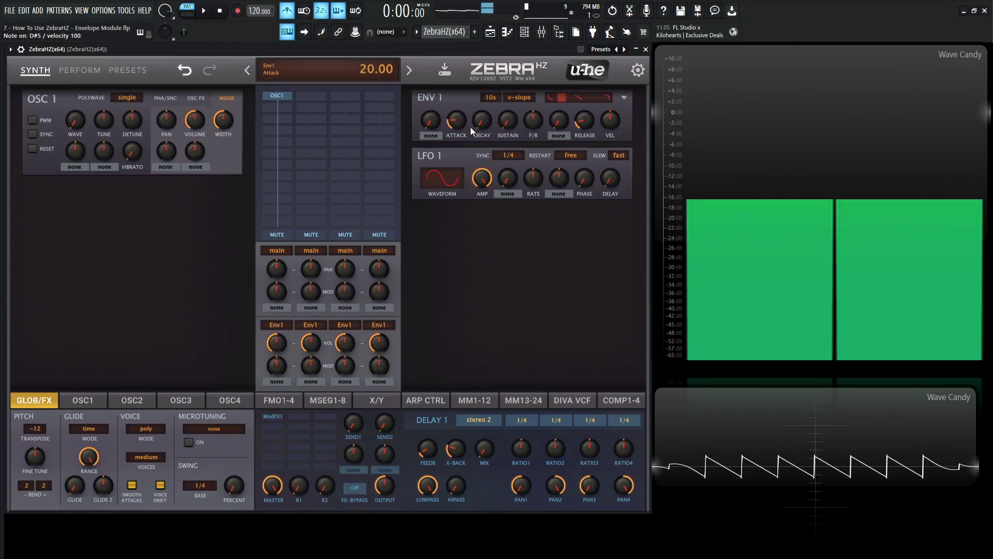
drag(464, 120, 459, 110)
key(d)
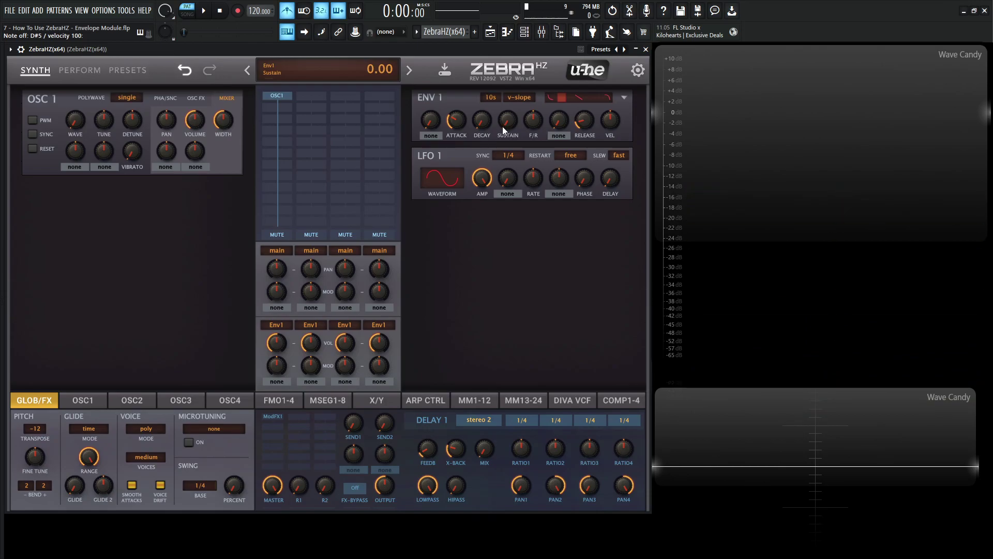
Step: Switch Envelope 1's timebase to the tempo-synced 1/4 option and return it to 10s
click(489, 97)
click(465, 96)
click(491, 96)
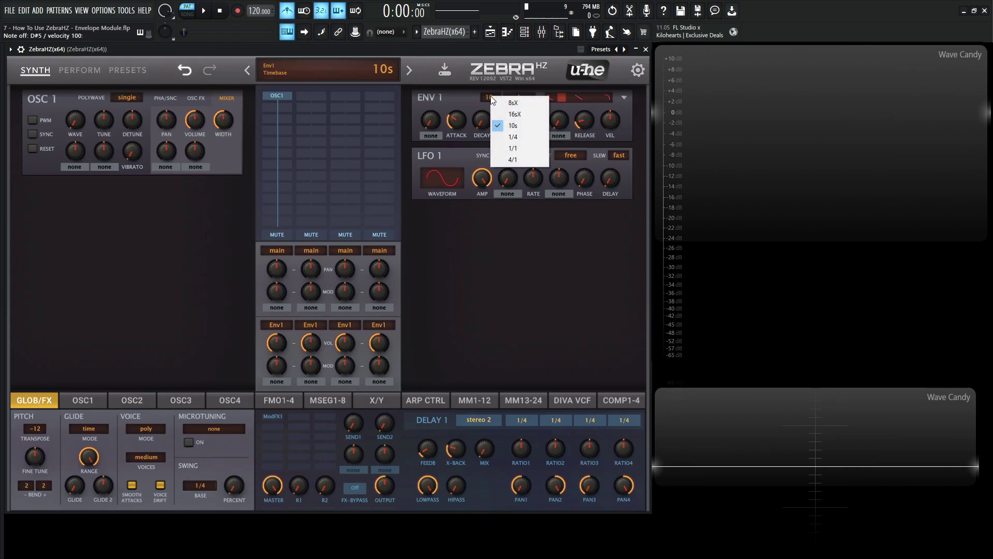
click(522, 135)
click(494, 97)
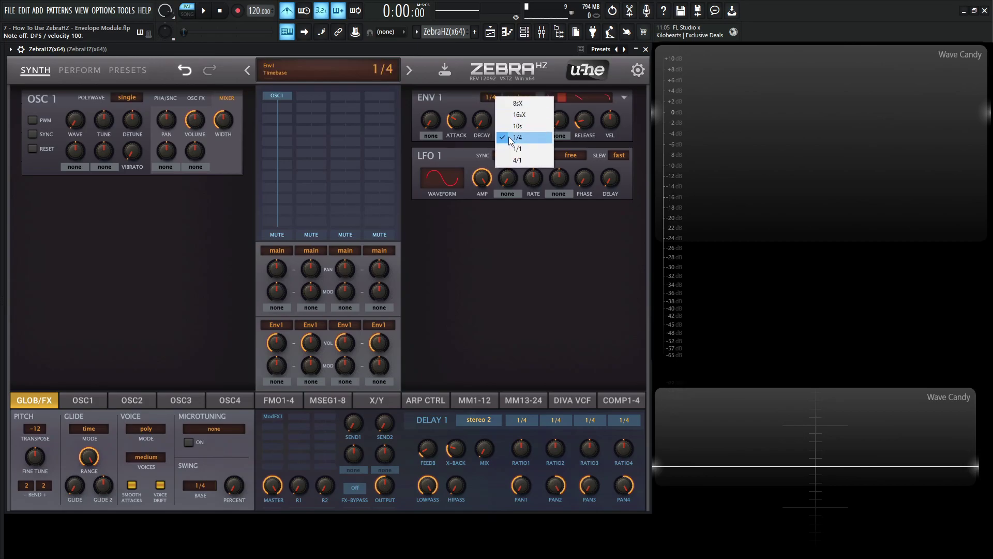
click(468, 97)
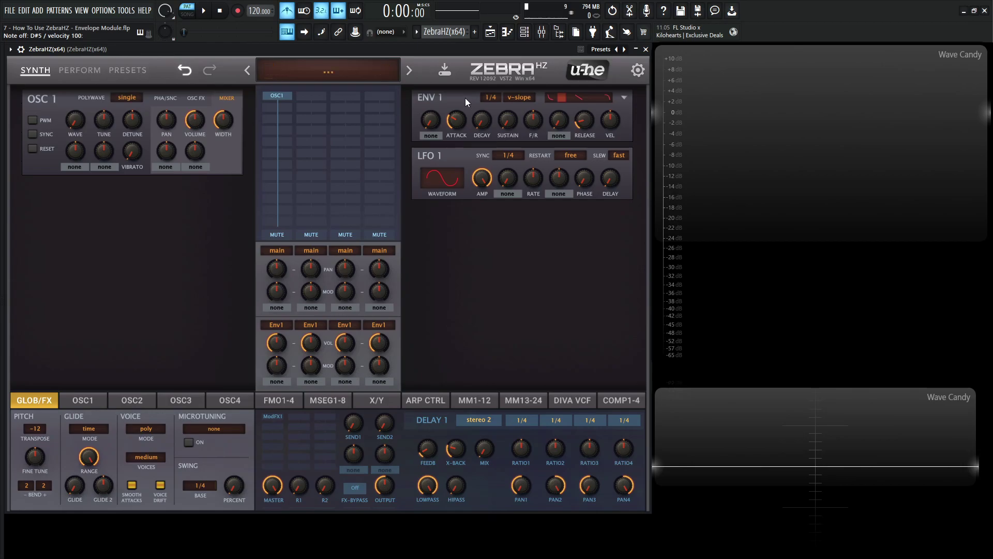
click(489, 98)
click(508, 129)
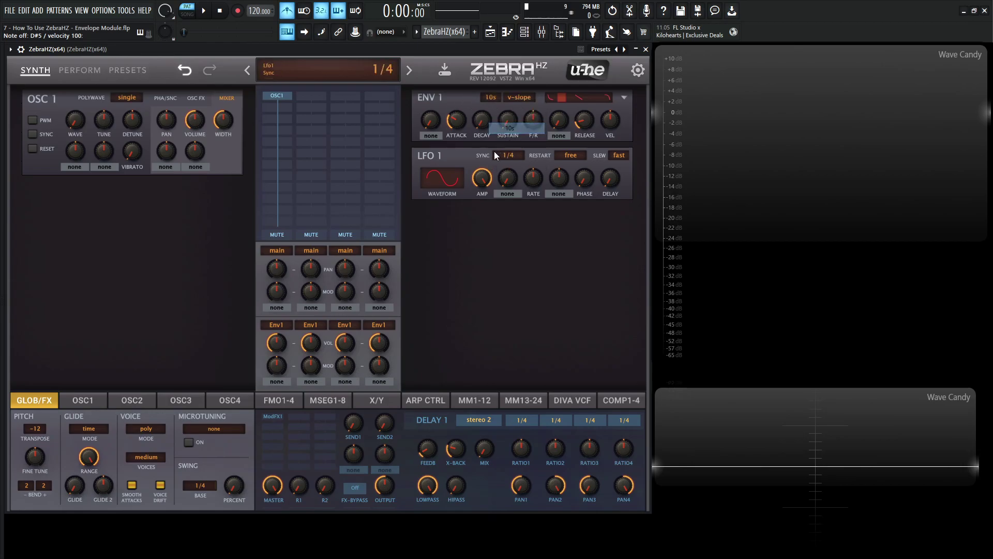
Step: Set Envelope 1's timebase to 1/4, lower the attack to 28 and raise it to about the middle of its range
click(487, 99)
click(502, 137)
drag(461, 115, 463, 126)
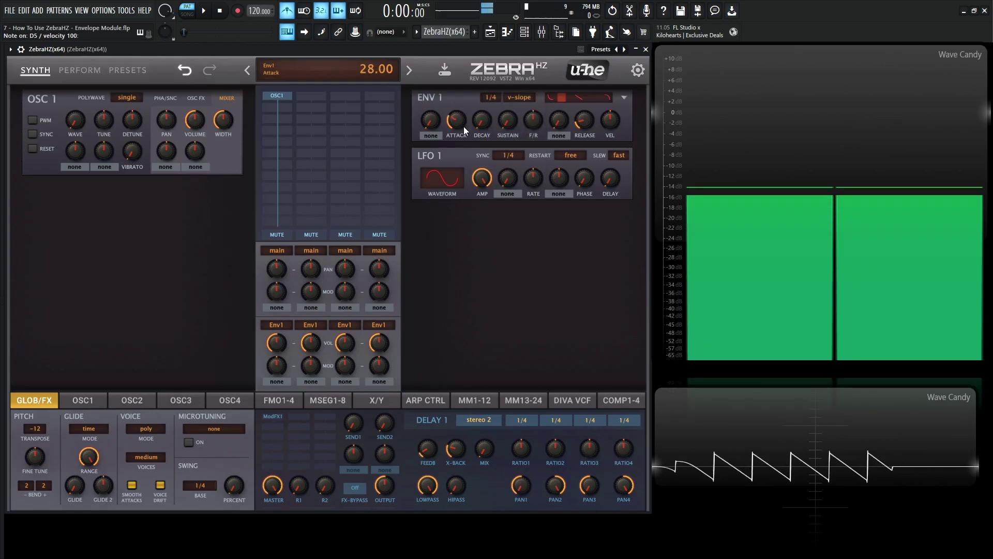
mouse_move(463, 126)
mouse_down()
mouse_move(454, 98)
mouse_move(453, 110)
mouse_up()
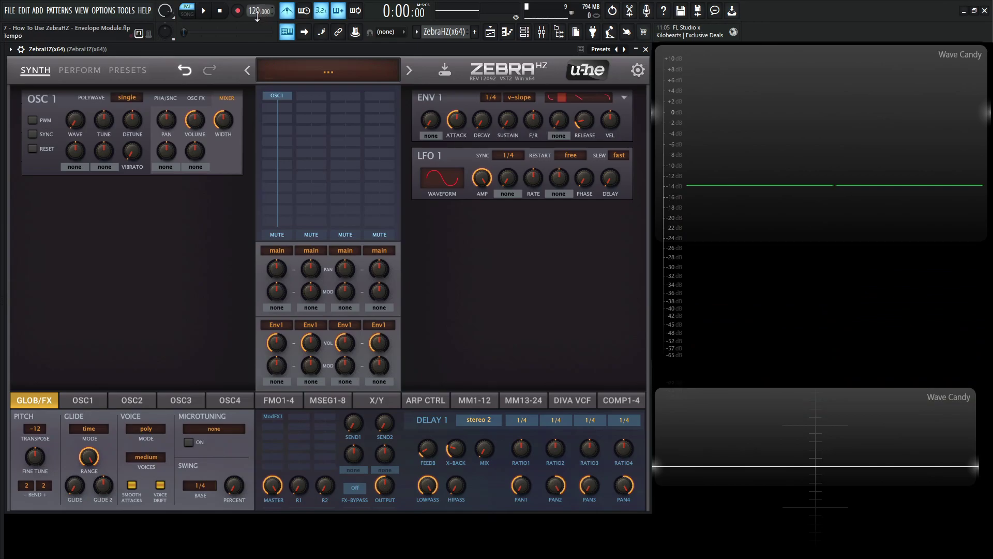
Step: Play test notes at project tempos of 204 BPM and 34 BPM, and return the tempo to 120 BPM
drag(257, 11, 257, 6)
key(q)
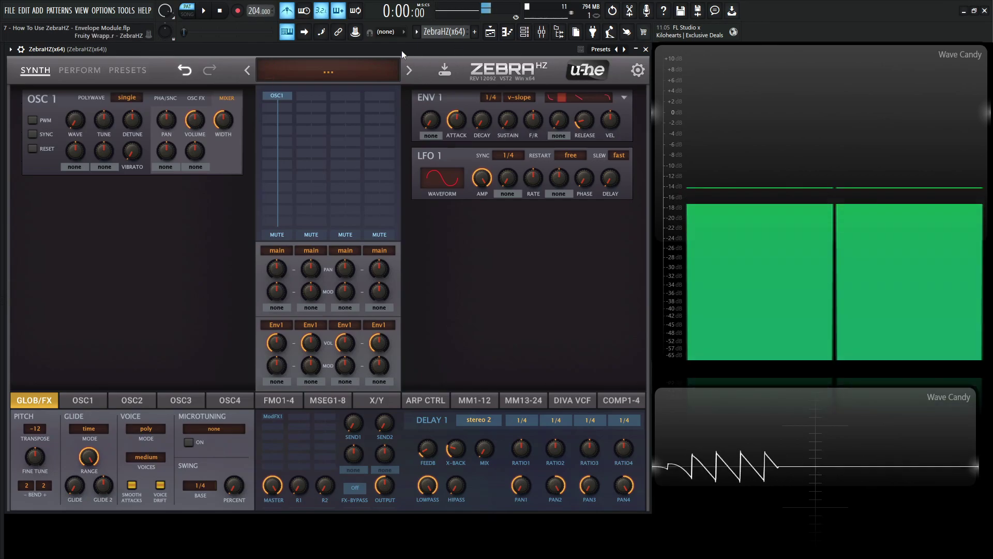
key(j)
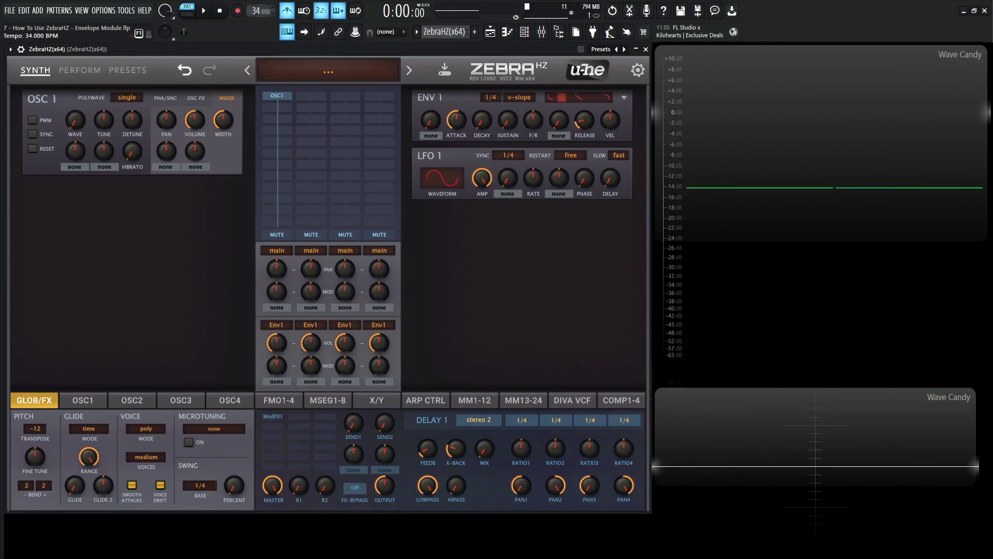
key(w)
key(q)
key(j)
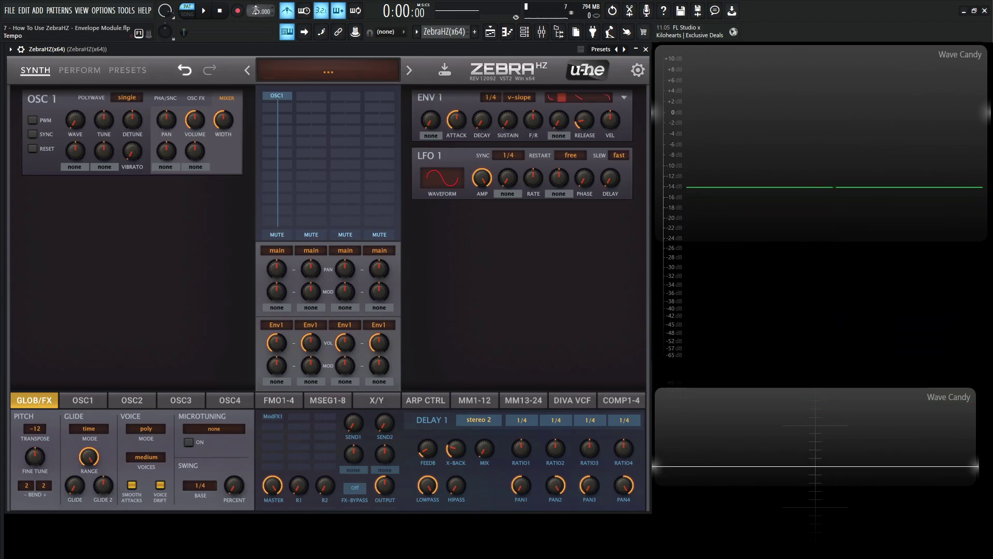
drag(254, 7, 253, 1)
Step: Set Envelope 1's timebase to 10s
click(492, 97)
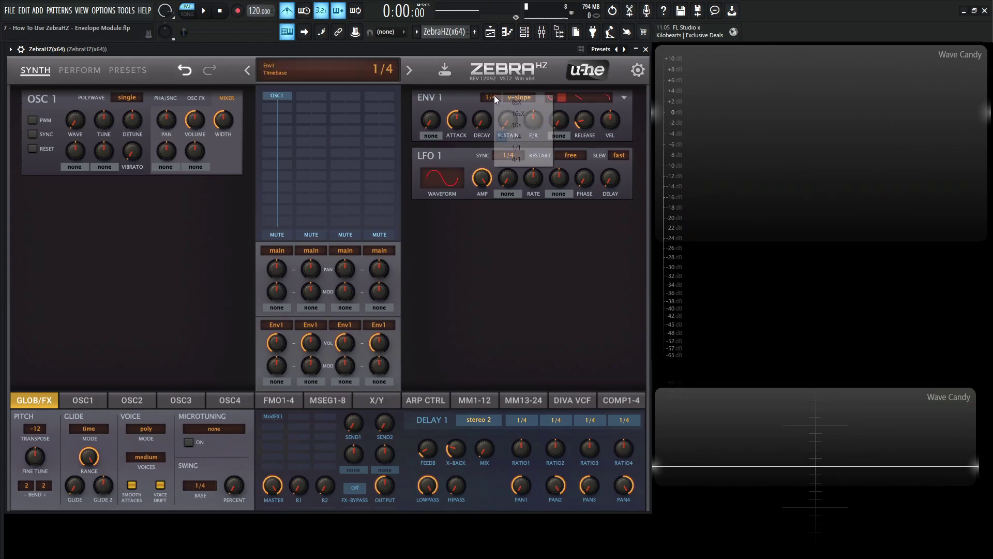
click(531, 125)
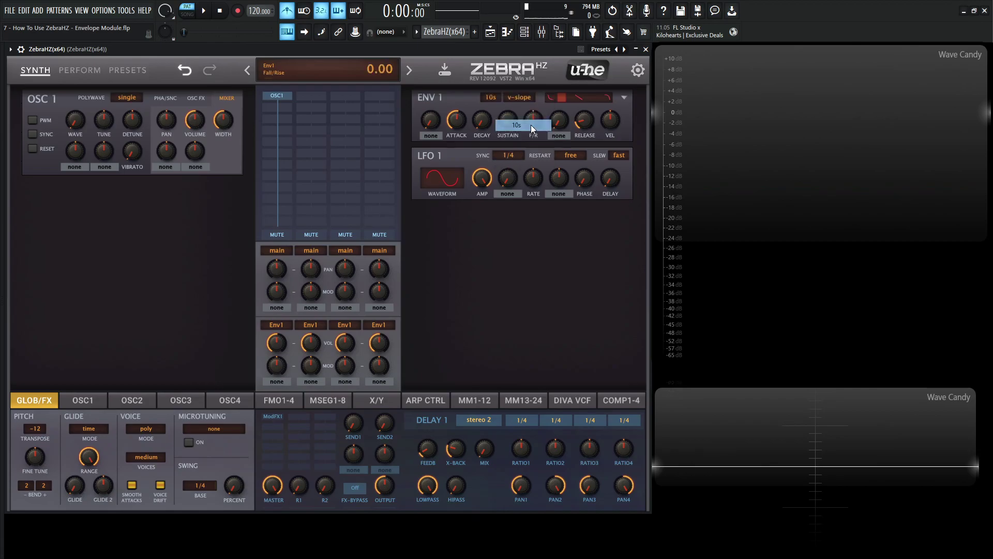
Step: Examine Envelope 1's curve mode options and play a test note with v-slope kept
click(514, 98)
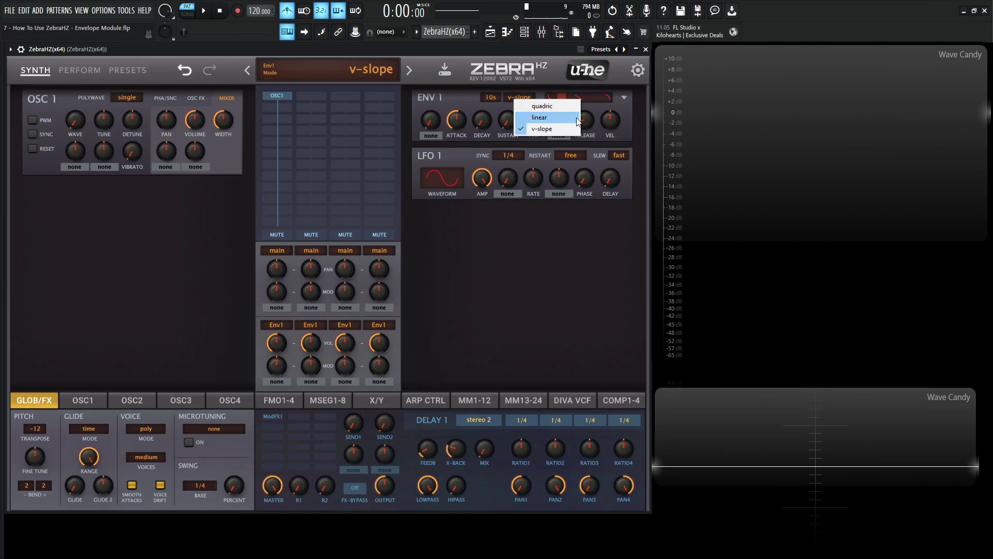
click(562, 231)
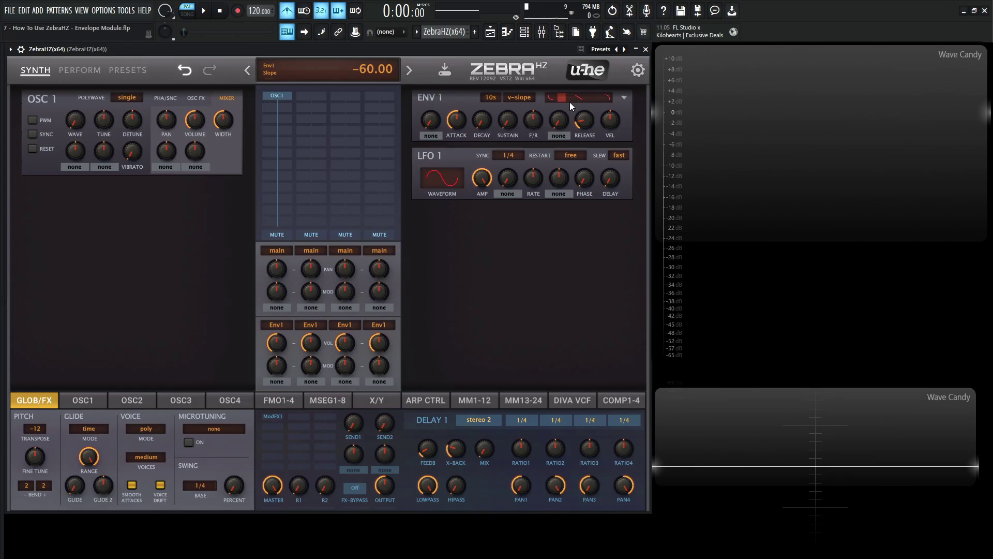
key(w)
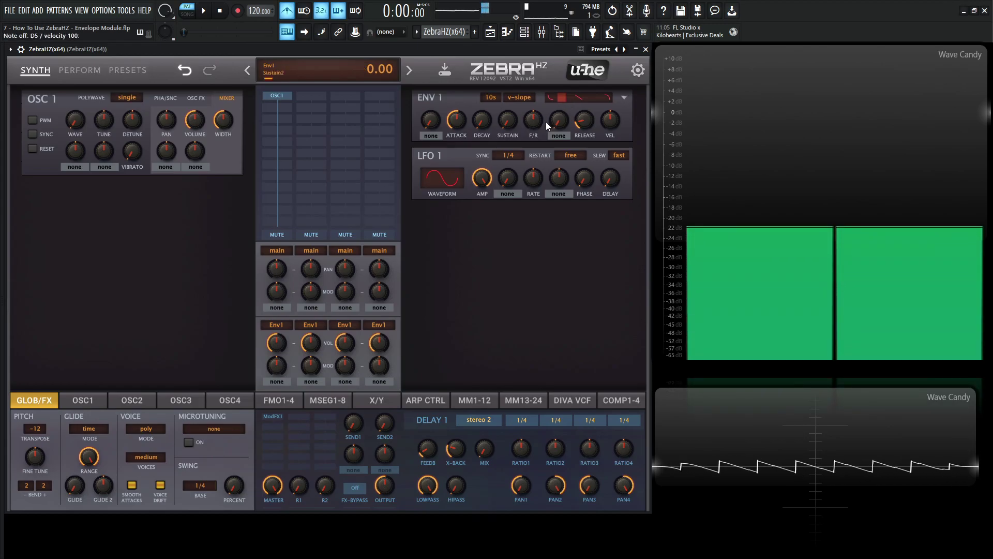
Step: Reset the ZebraHZ patch to its initial settings and play a test note
click(315, 68)
click(333, 74)
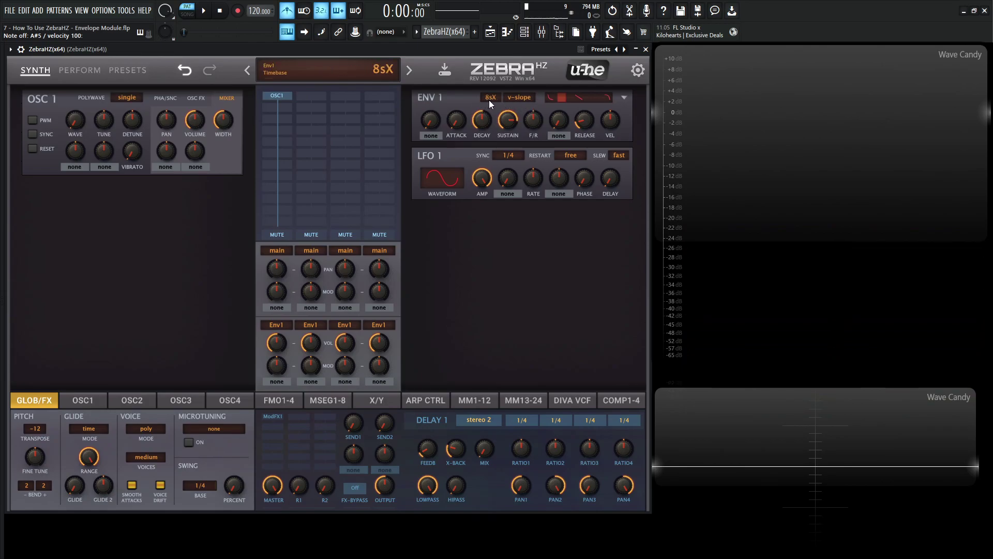
key(3)
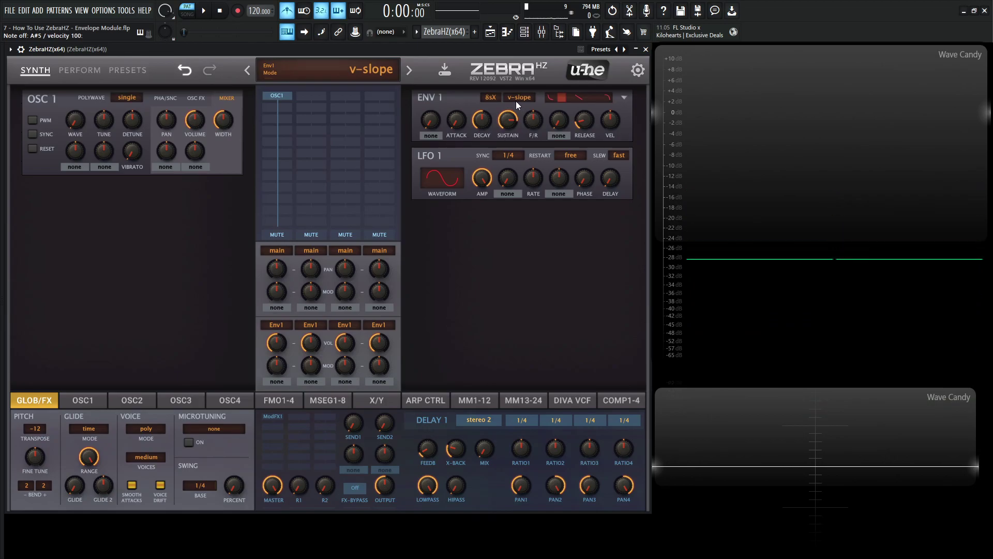
Step: Raise Envelope 1's slope to 36, bring it back to about -2, and play test notes
drag(557, 98, 586, 98)
drag(478, 100, 622, 103)
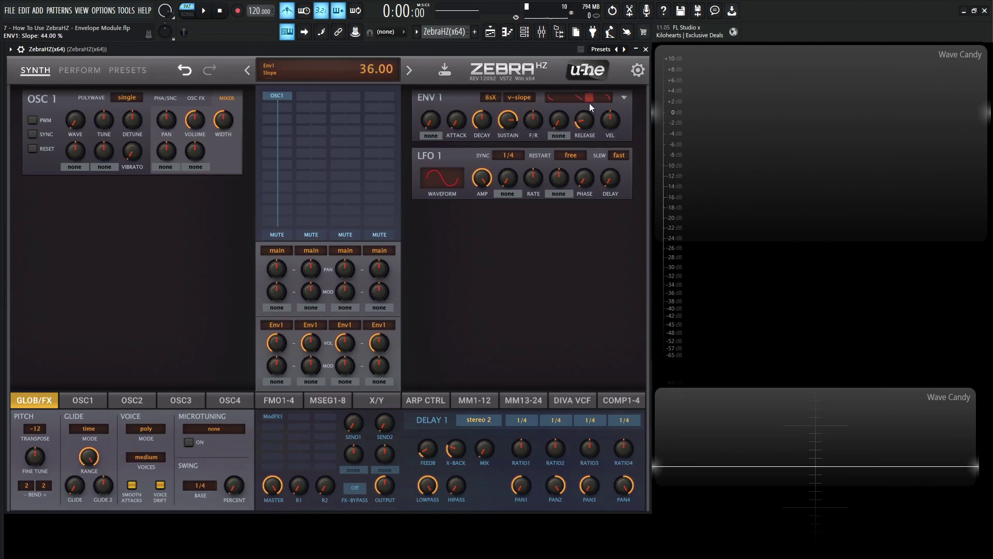
key(3)
key(3)
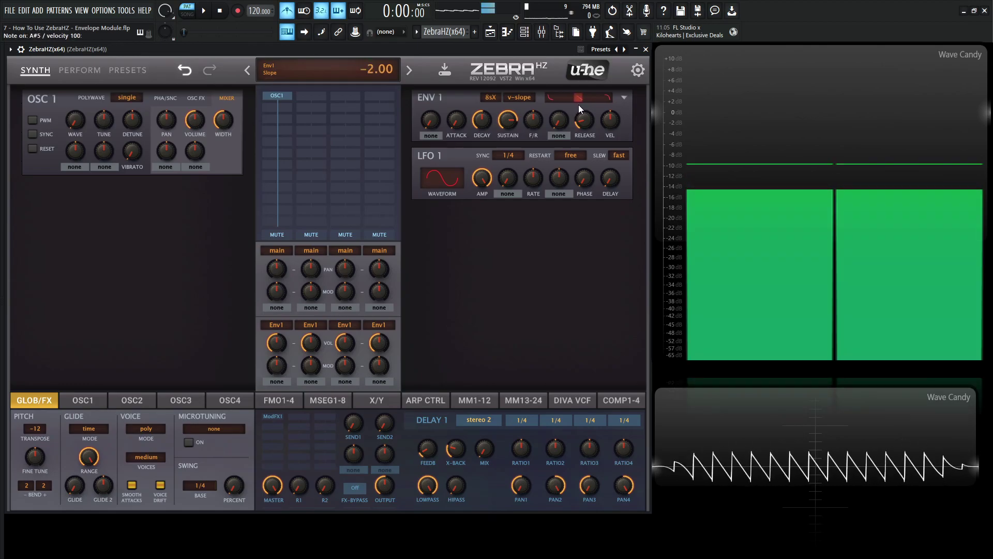
Step: Raise Envelope 1's attack to about 36 and try different release amounts while playing test notes
drag(460, 119, 464, 82)
drag(581, 123, 576, 87)
key(3)
drag(582, 122, 587, 136)
key(q)
key(3)
drag(457, 120, 458, 122)
key(3)
Step: Lower Envelope 1's slope to -100 and play test notes
drag(578, 97, 508, 100)
key(3)
key(q)
mouse_move(552, 97)
mouse_down()
mouse_move(647, 90)
mouse_move(502, 113)
mouse_up()
key(q)
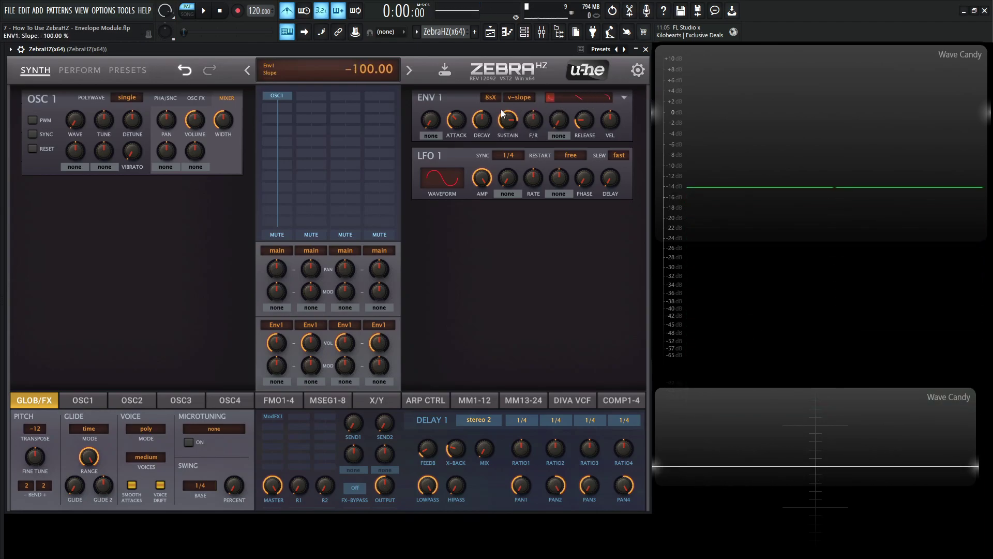
Step: Set Envelope 1's slope to 100 and play test notes
key(q)
key(3)
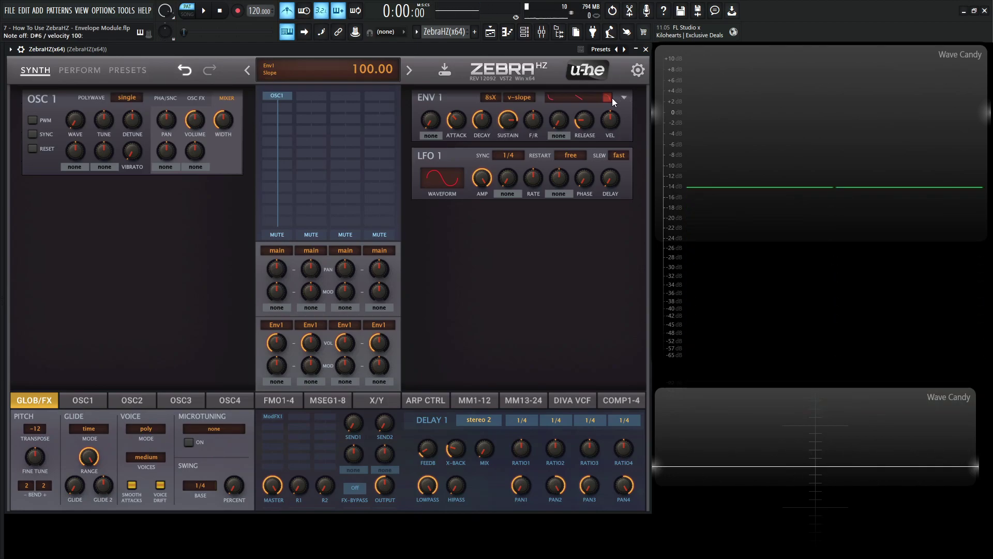
key(q)
key(q)
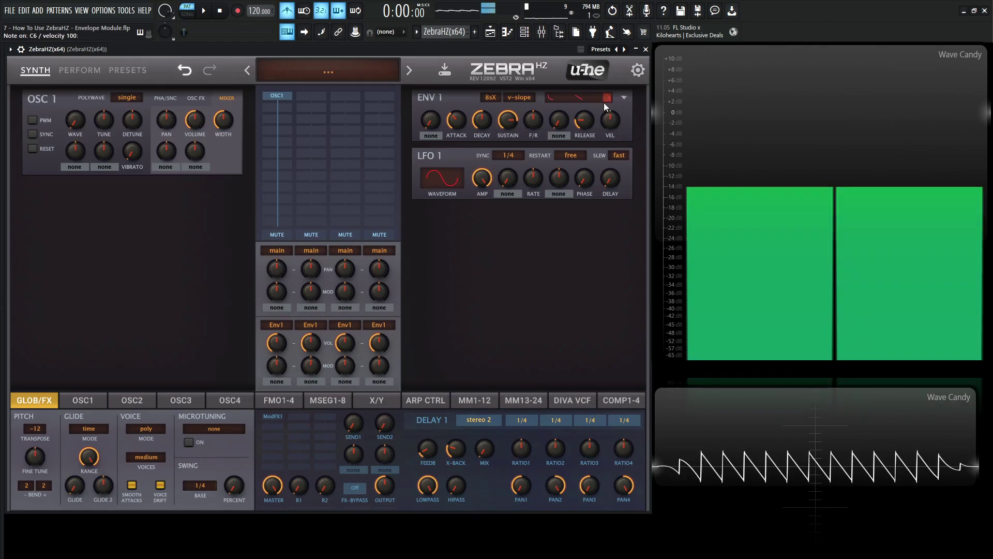
key(3)
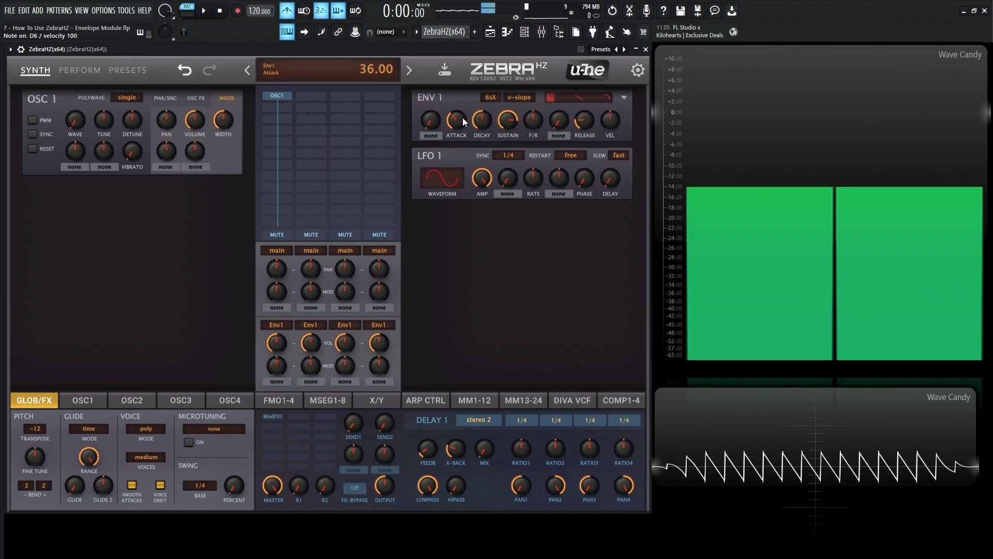
Step: With Envelope 1's slope at -100, raise the attack to 72 and play test notes
key(w)
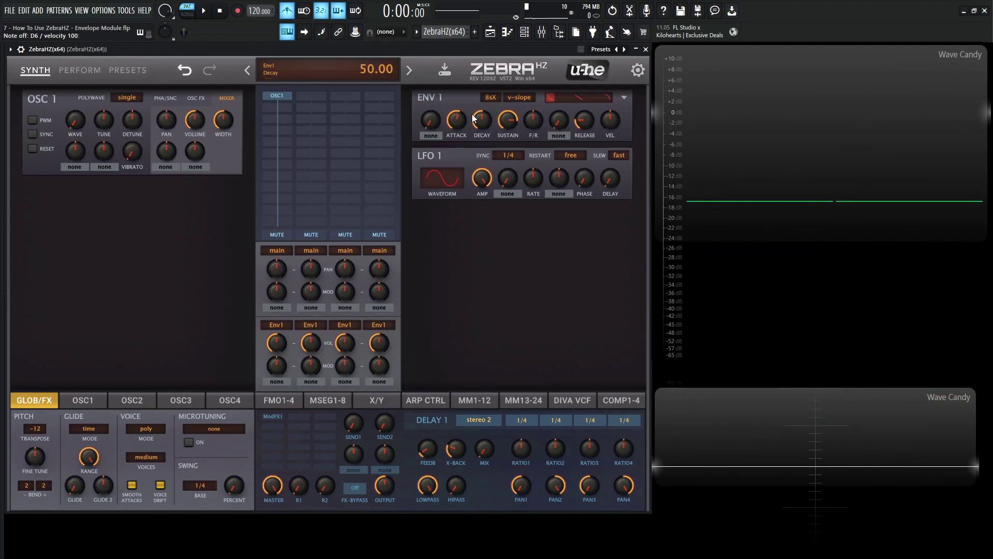
key(q)
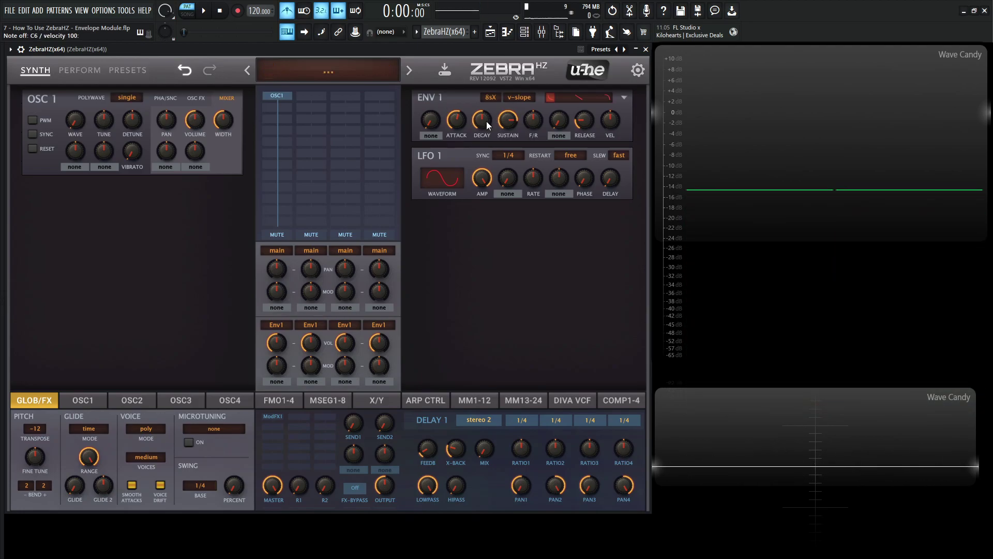
key(q)
drag(456, 119, 458, 106)
key(q)
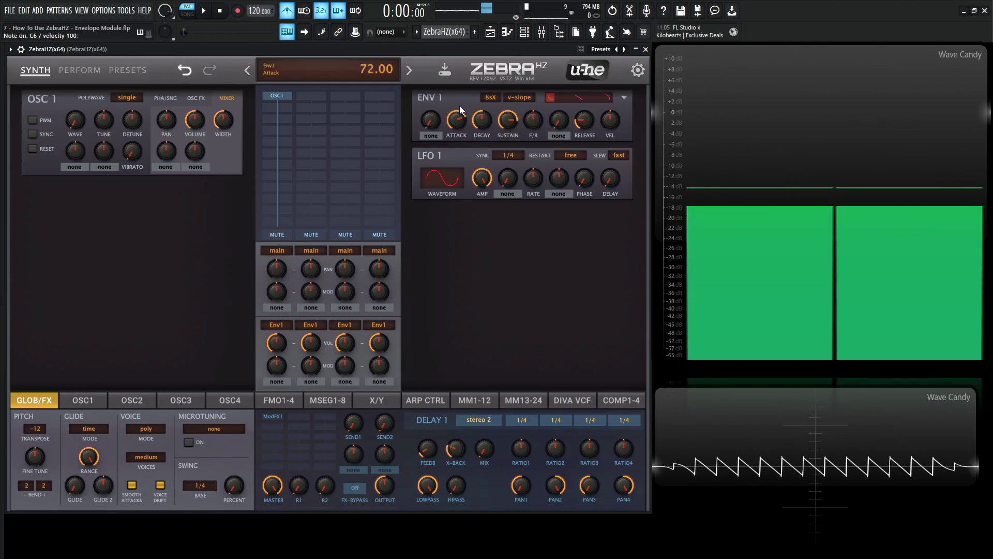
key(3)
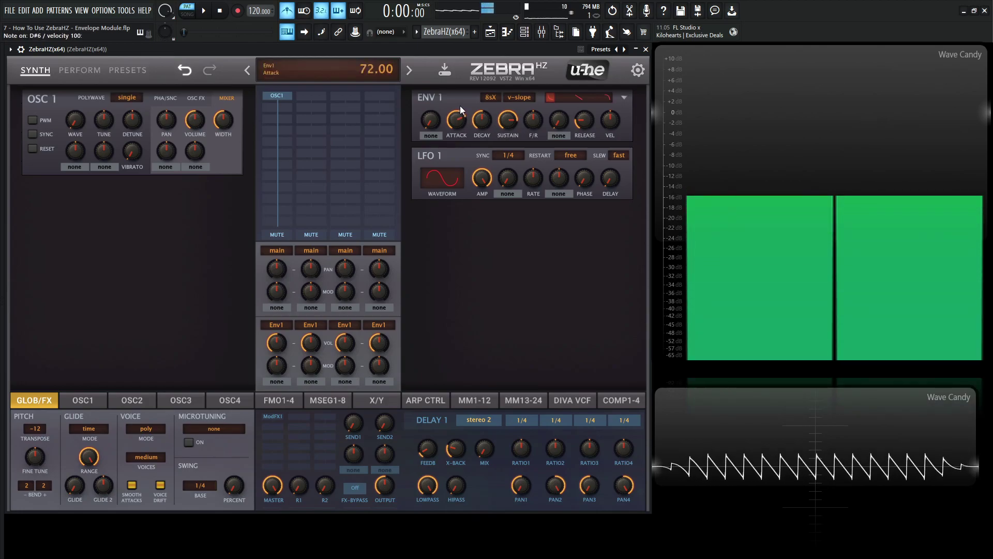
Step: Set Envelope 1's slope to 0 and play test notes
drag(544, 104, 578, 103)
key(3)
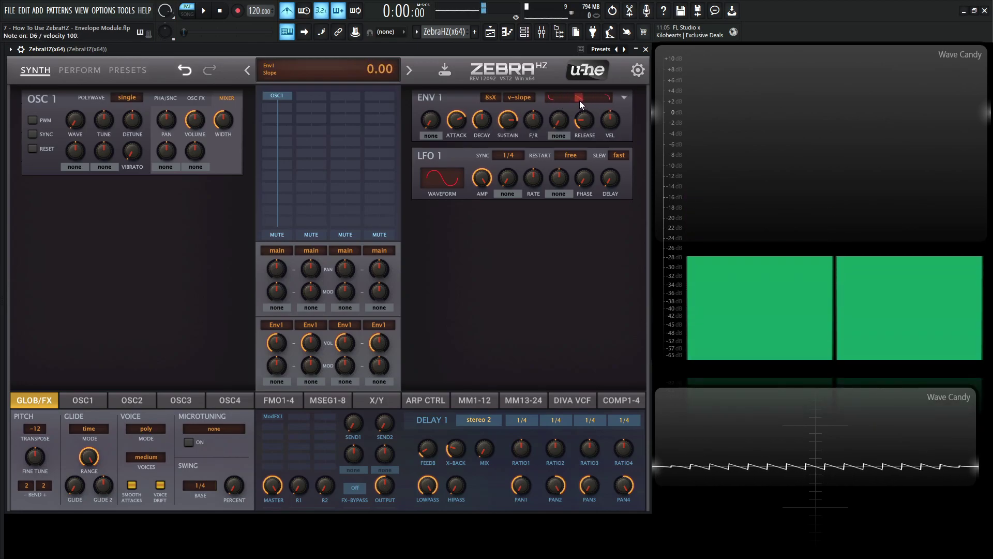
key(q)
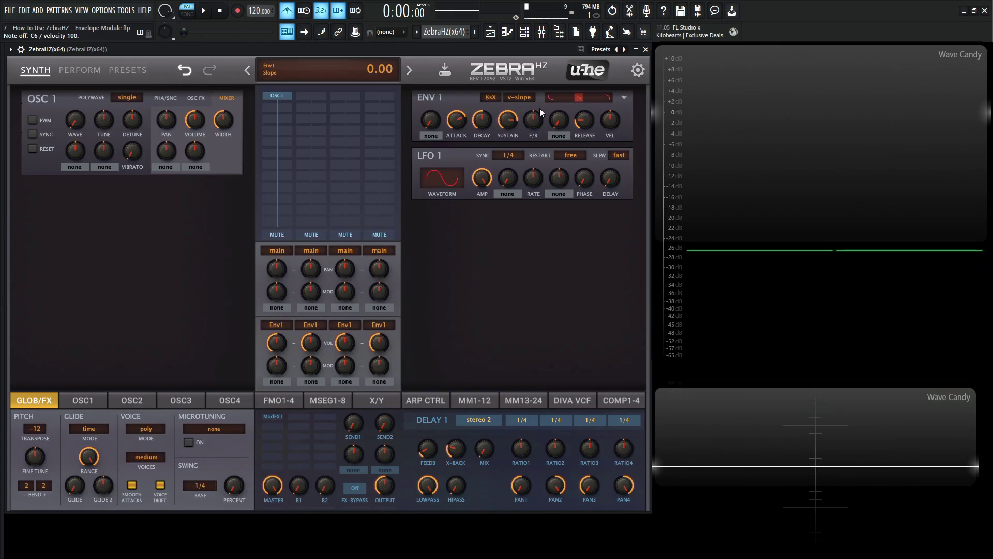
Step: Set Envelope 1's curve mode to linear and raise its release
click(526, 99)
click(552, 118)
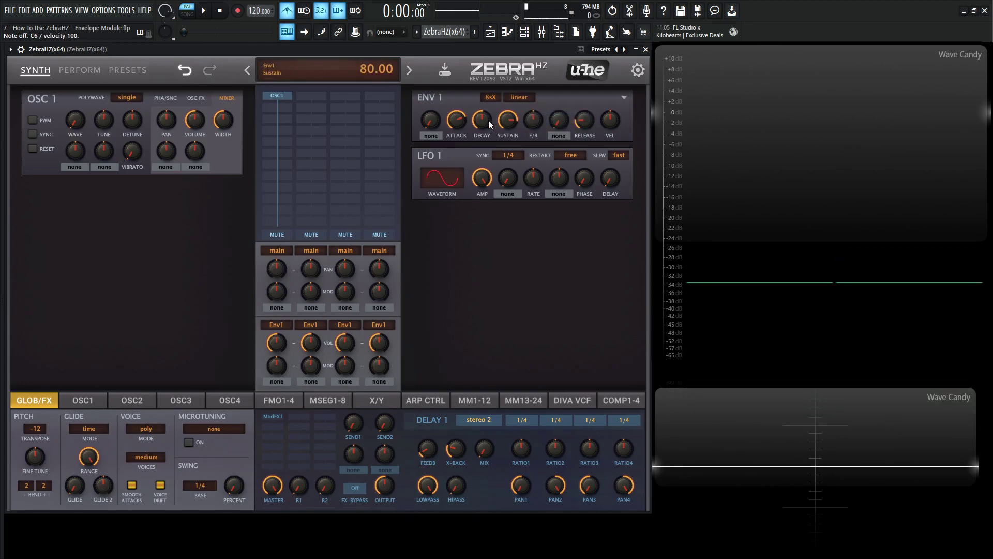
mouse_move(576, 130)
mouse_down()
mouse_move(458, 120)
mouse_move(524, 135)
mouse_move(579, 105)
mouse_move(583, 116)
mouse_move(567, 123)
mouse_up()
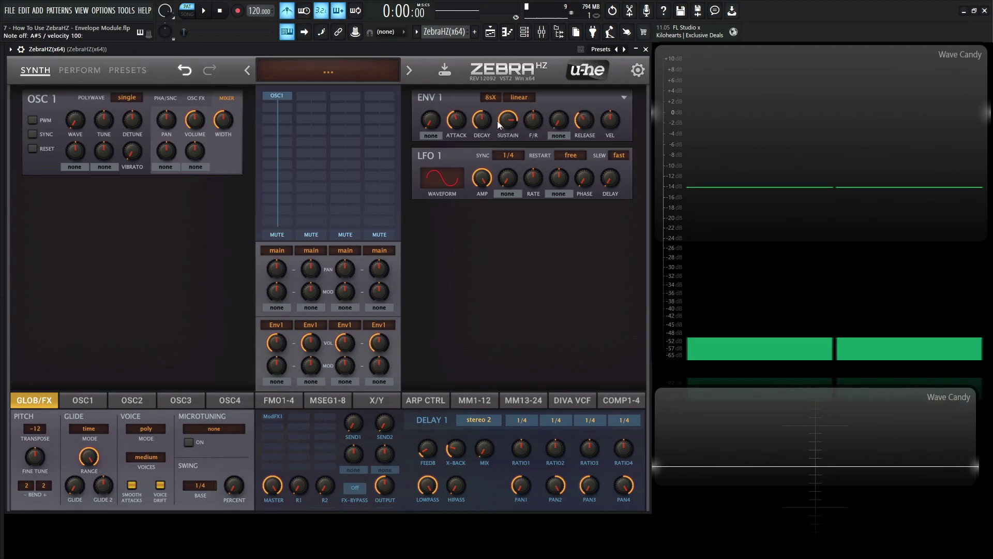
Step: Switch Envelope 1's curve mode to quadric, then play a test note and adjust the attack to 49 and the release to 44.5
click(517, 98)
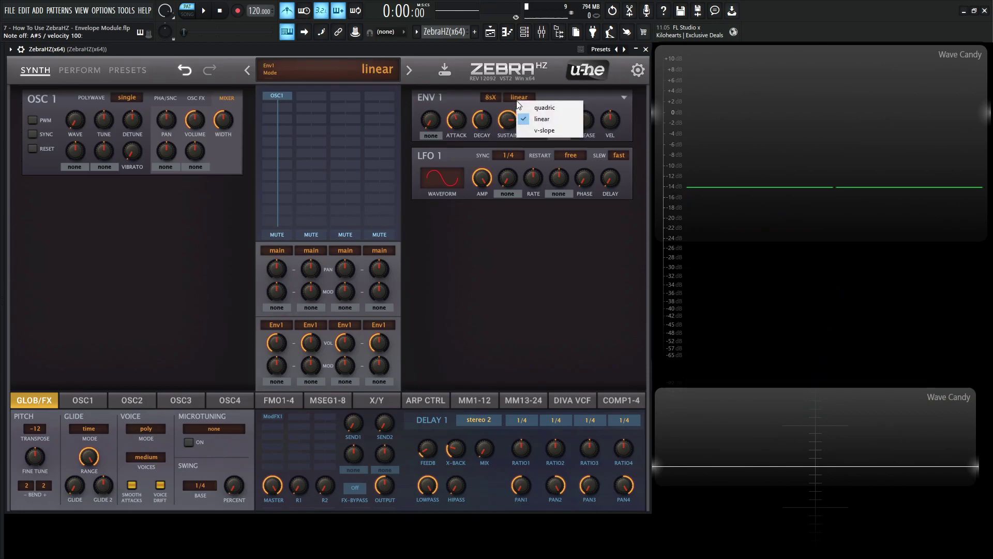
click(554, 108)
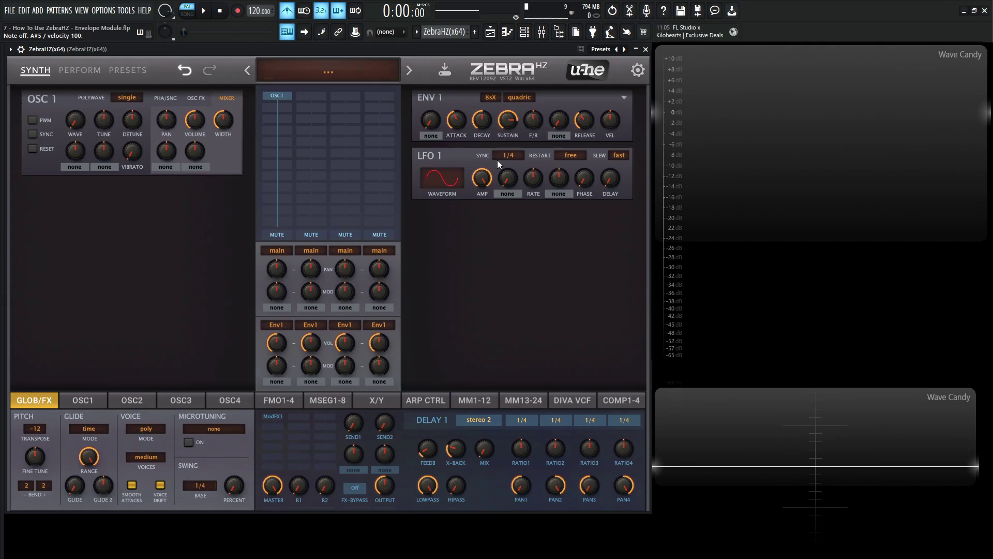
key(w)
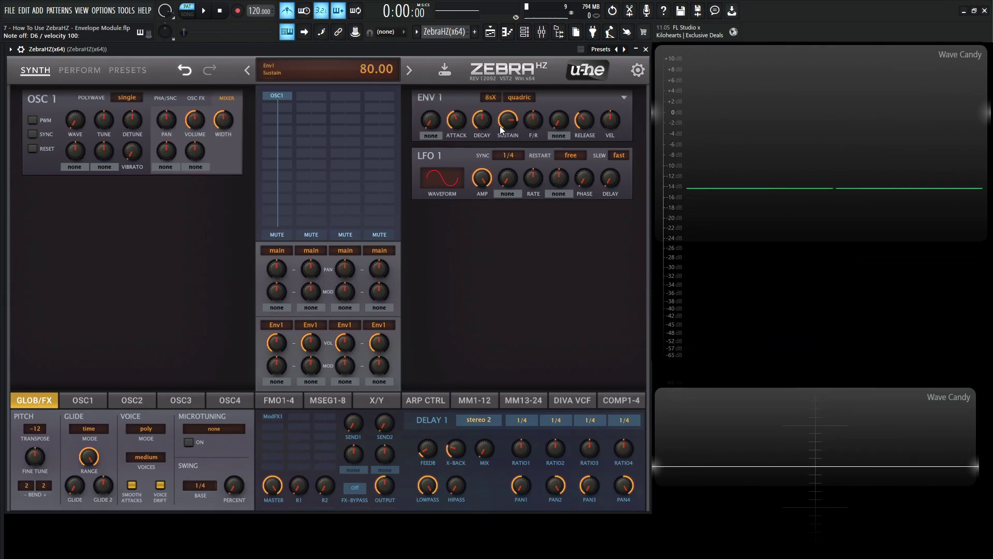
drag(448, 116, 458, 121)
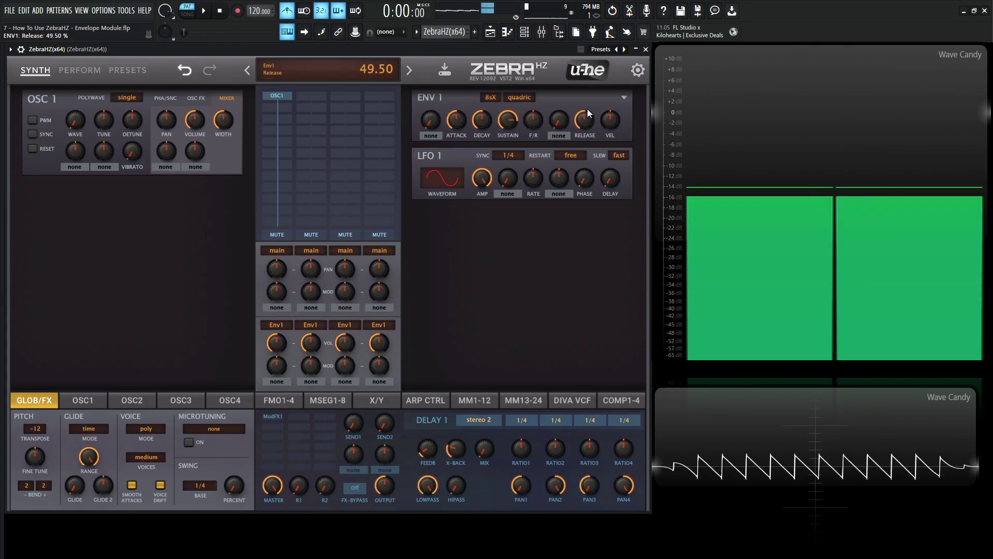
drag(590, 120, 586, 126)
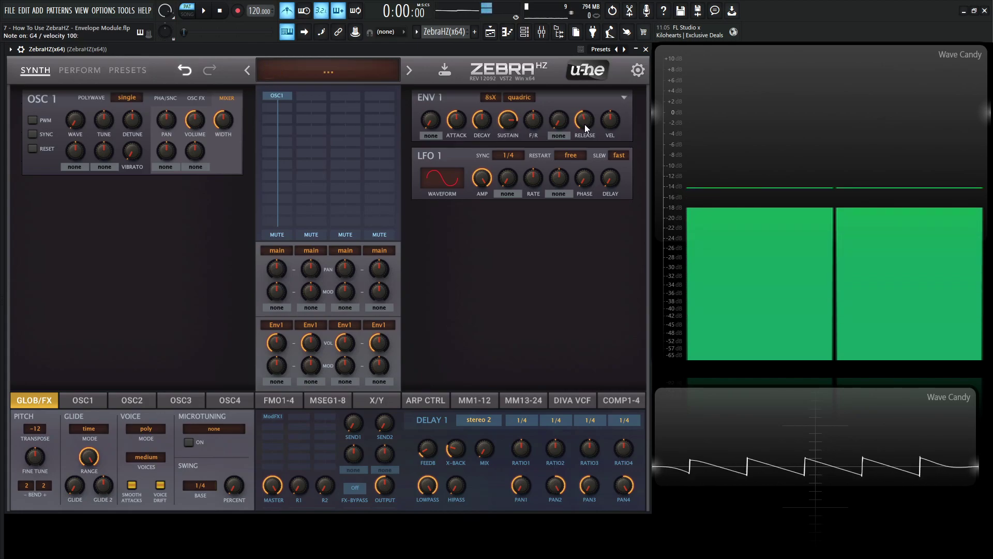
Step: Set Envelope 1's timebase to 10s and its attack to 45.5, and play test notes
click(492, 98)
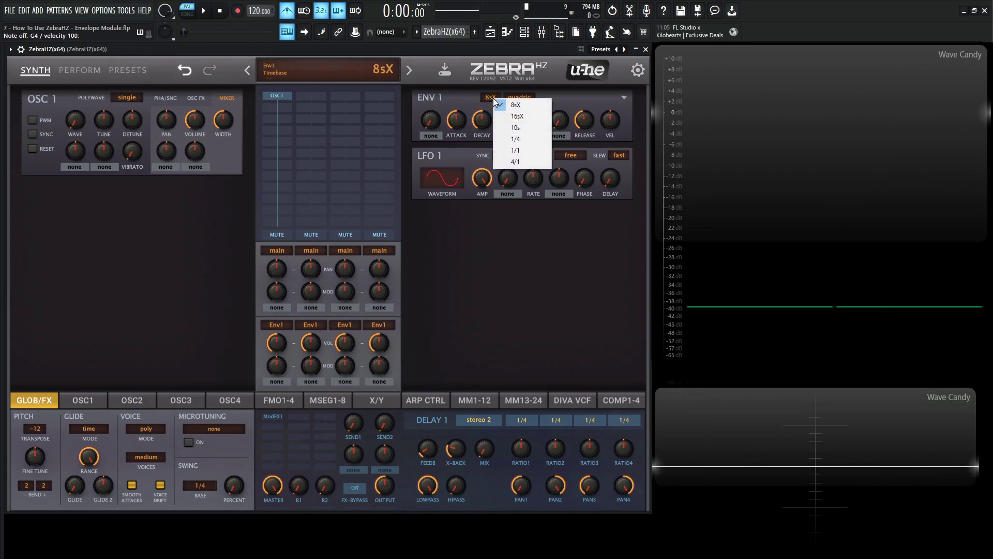
click(523, 130)
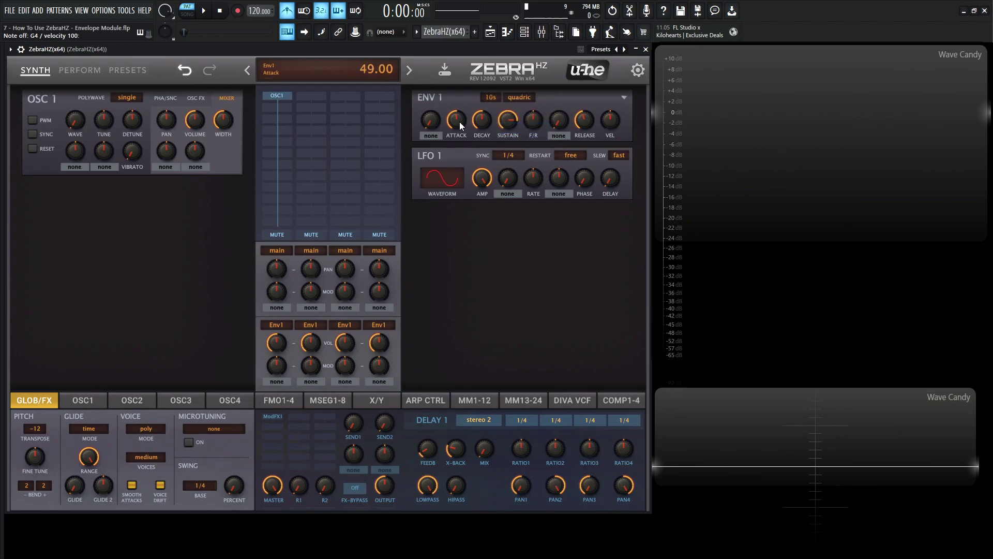
mouse_move(463, 120)
mouse_down()
mouse_move(464, 107)
mouse_move(466, 116)
mouse_up()
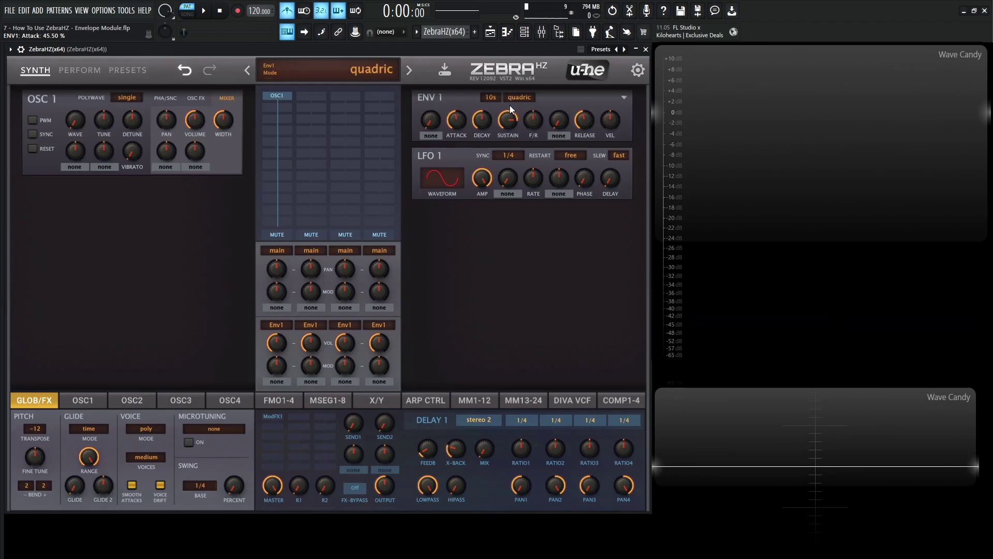
key(j)
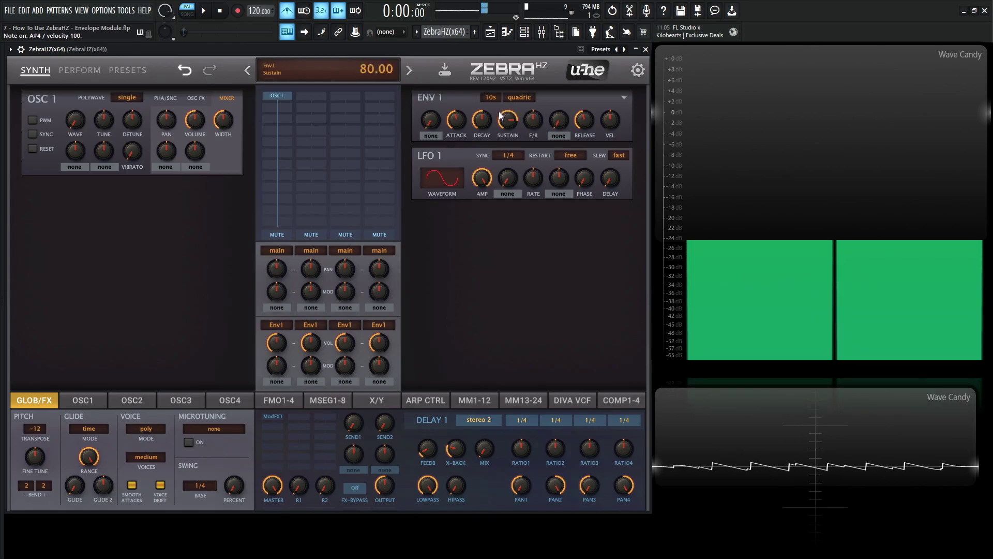
key(y)
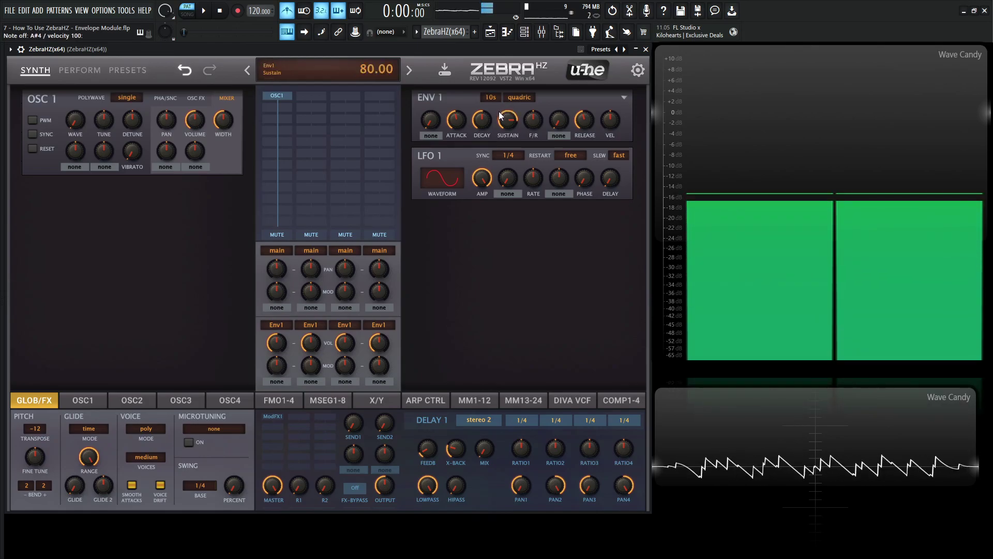
key(w)
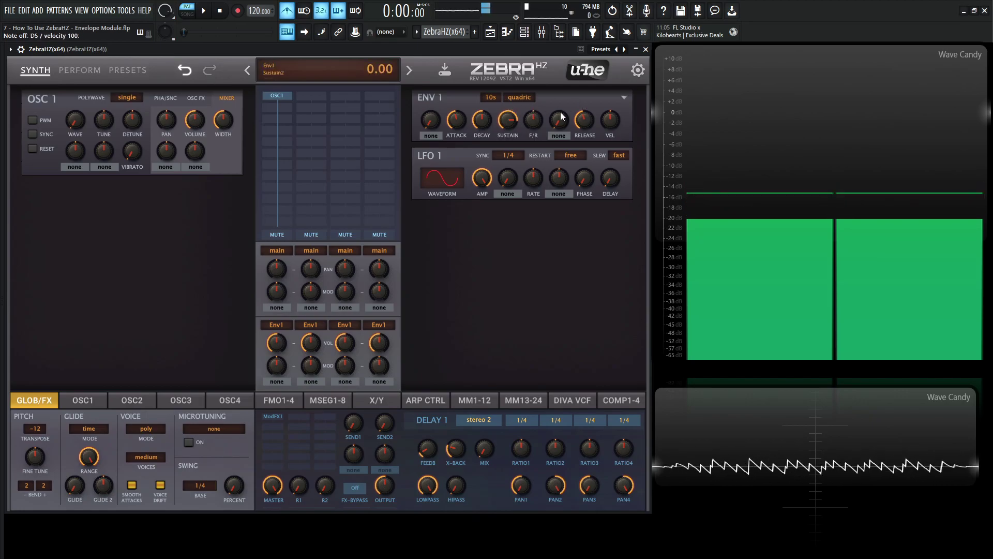
Step: Lower Envelope 1's release to 44 and play several test notes
mouse_move(584, 123)
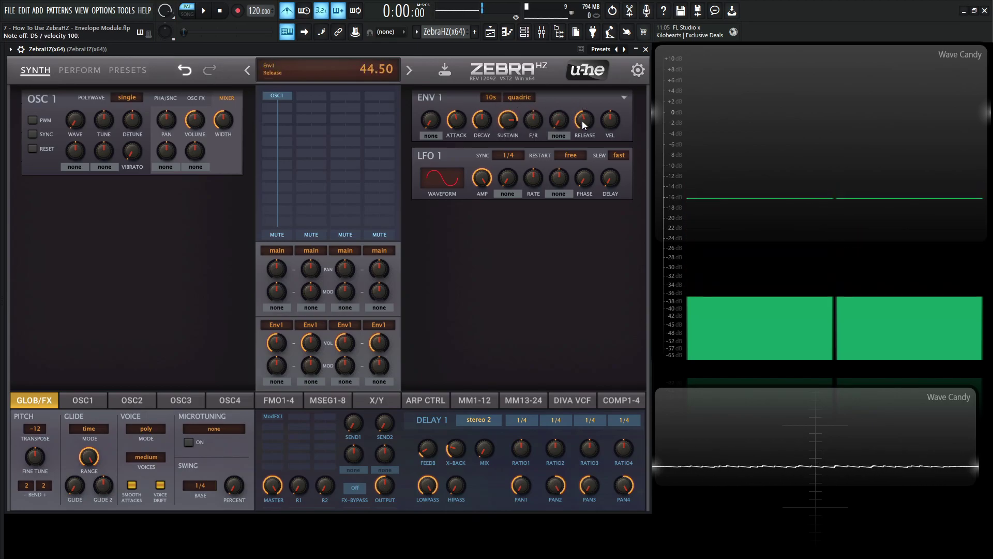
scroll(583, 123, down, 1)
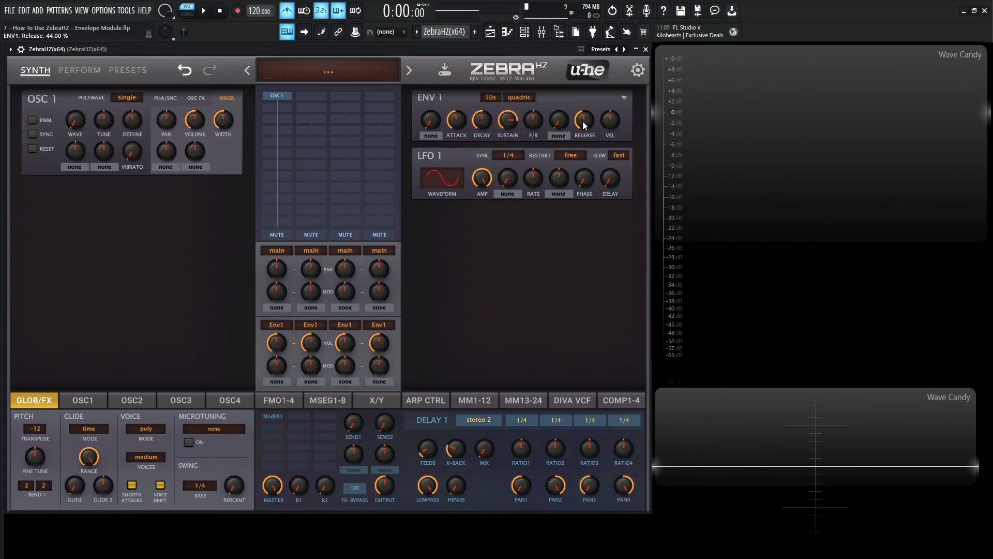
key(y)
key(j)
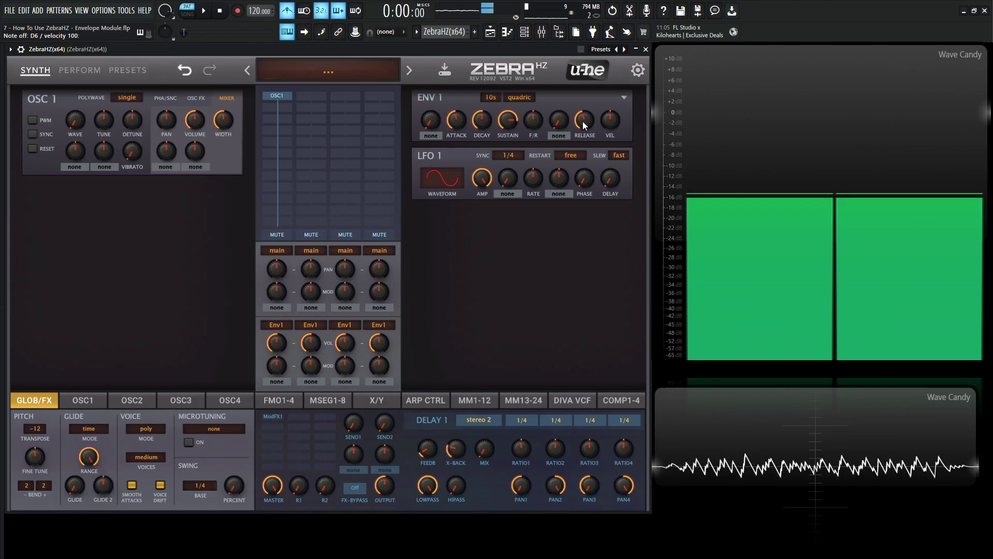
key(d)
Step: Lower Envelope 1's release well below the middle of its range and play further test notes
drag(582, 121, 583, 136)
key(i)
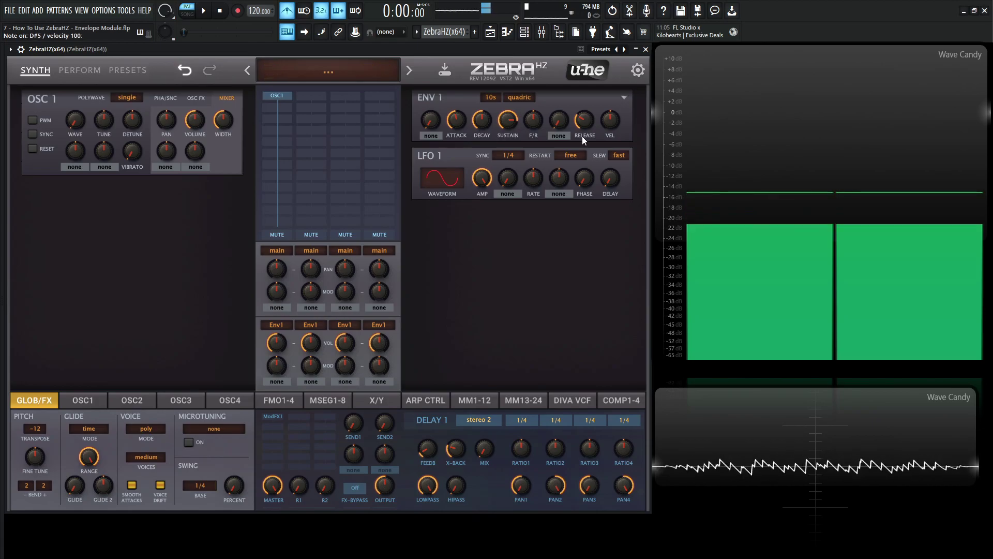
key(j)
key(z)
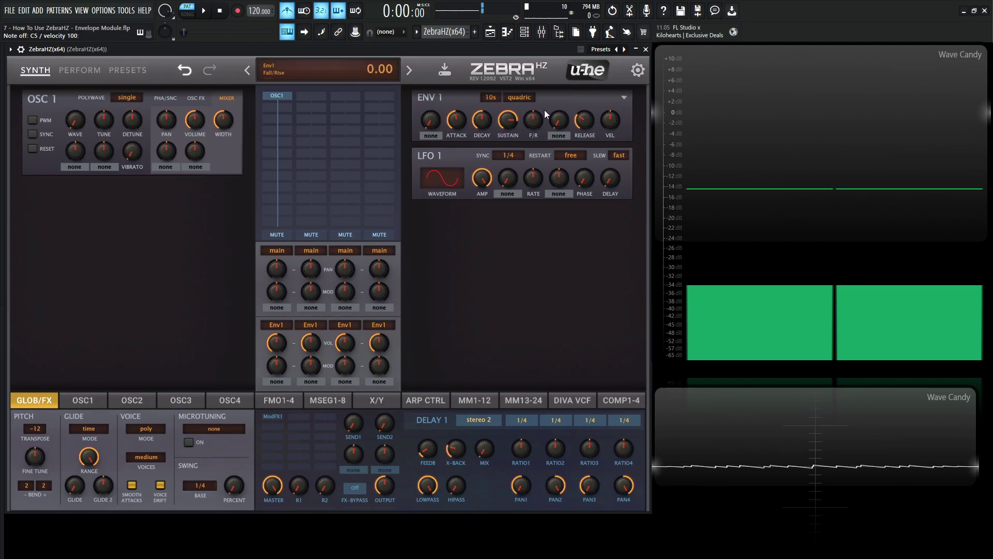
Step: Reset the patch to its initial settings, with Envelope 1's timebase at 10s and curve mode at quadric
click(341, 73)
click(348, 77)
click(489, 98)
click(512, 128)
click(519, 97)
click(528, 103)
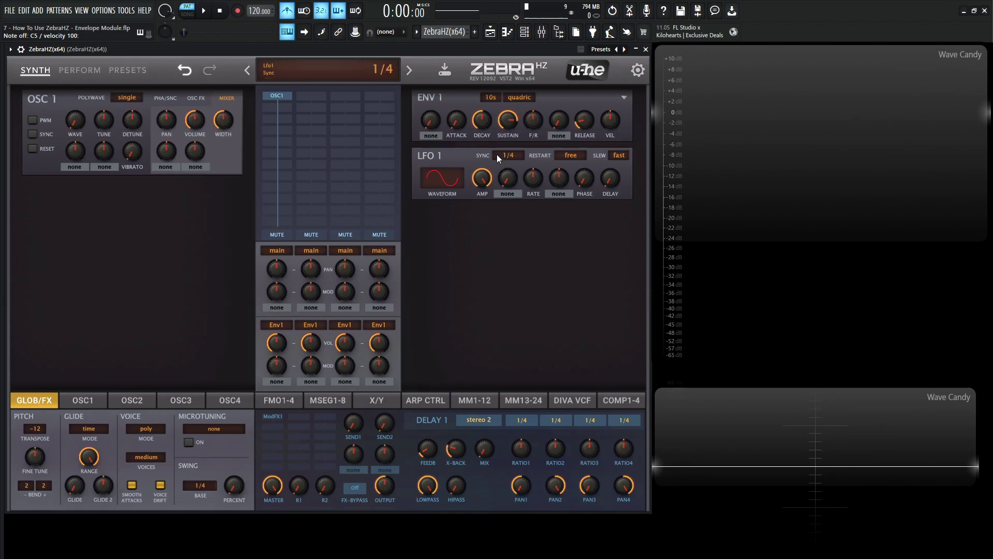
Step: Assign Init as the function of the knob before Envelope 1's attack
click(433, 136)
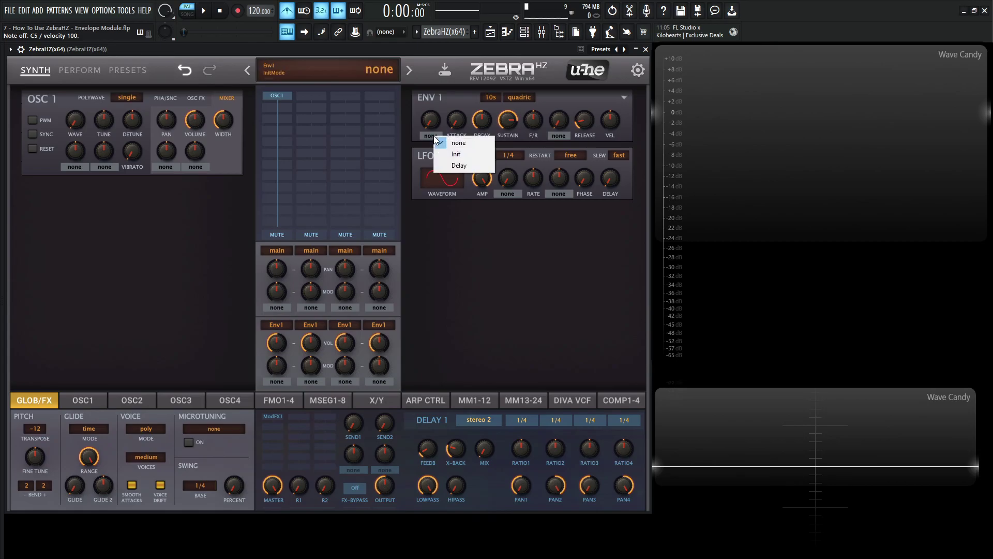
click(470, 156)
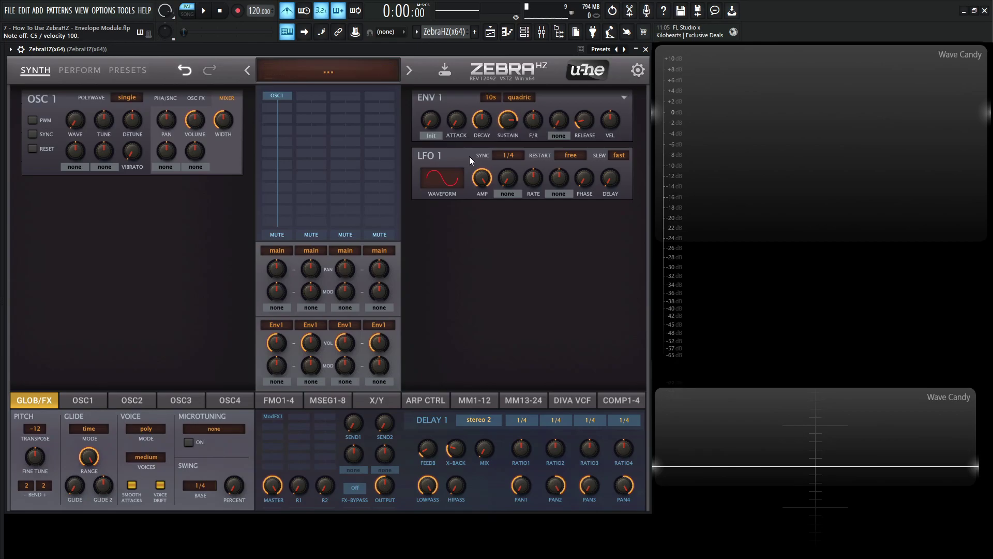
Step: Raise Envelope 1's attack and its Init level slightly, and play a test note
drag(453, 122, 454, 79)
scroll(433, 123, up, 1)
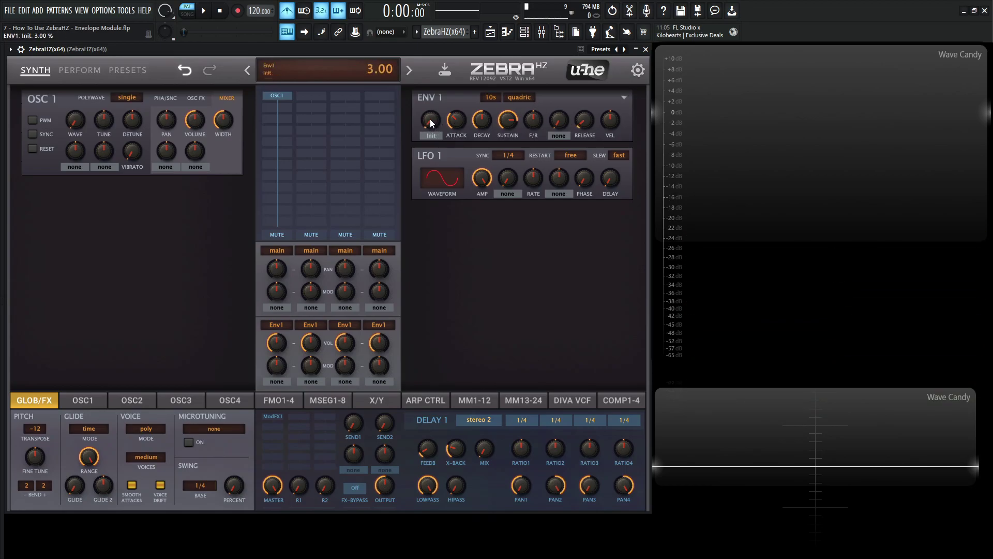
key(o)
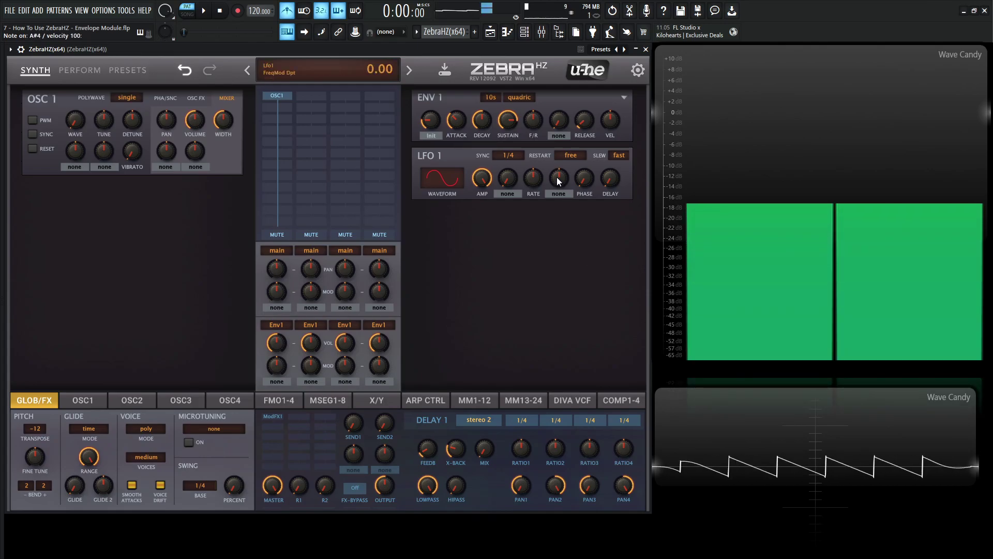
Step: Switch the knob before Envelope 1's attack to Delay and try it at 17, at 0 and at a higher amount
click(441, 136)
click(464, 167)
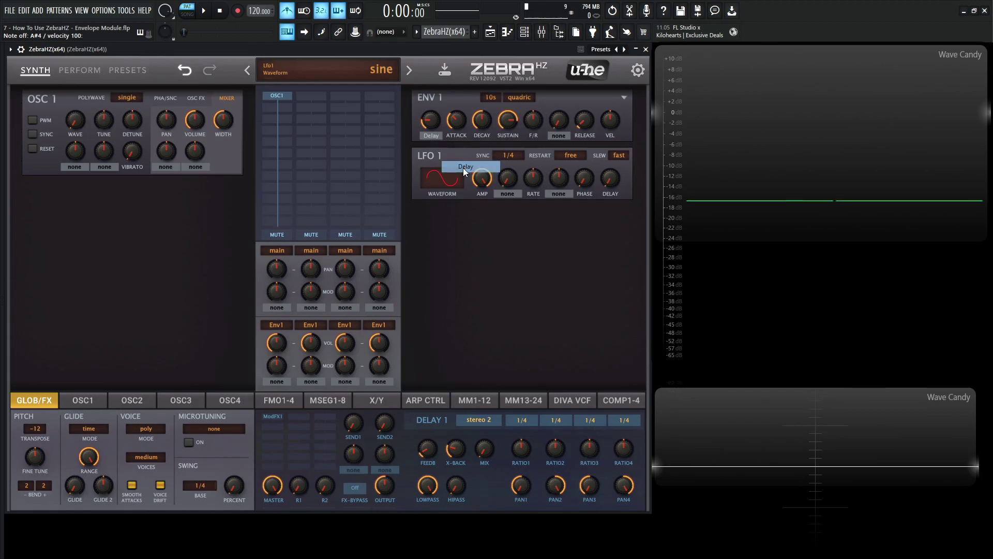
drag(433, 122, 433, 125)
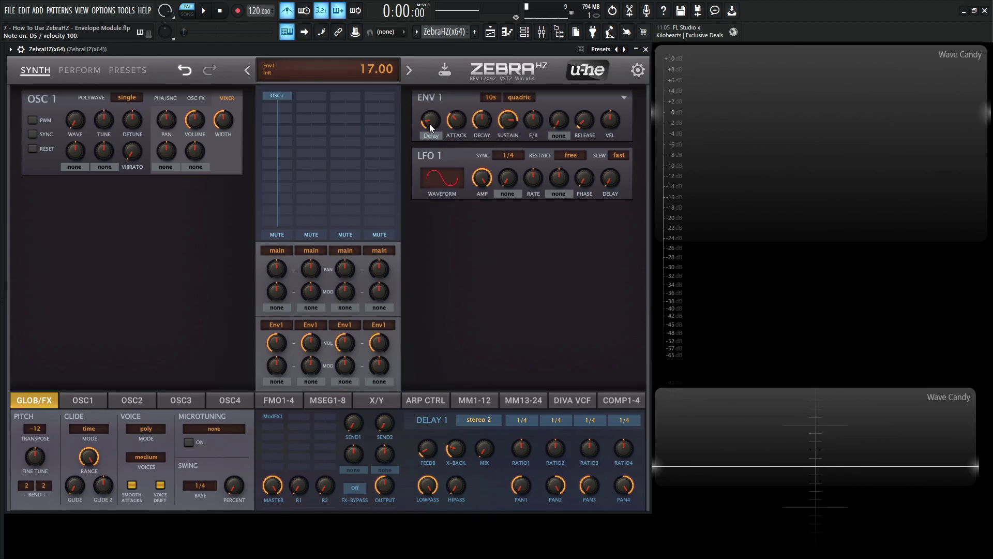
drag(429, 123, 430, 156)
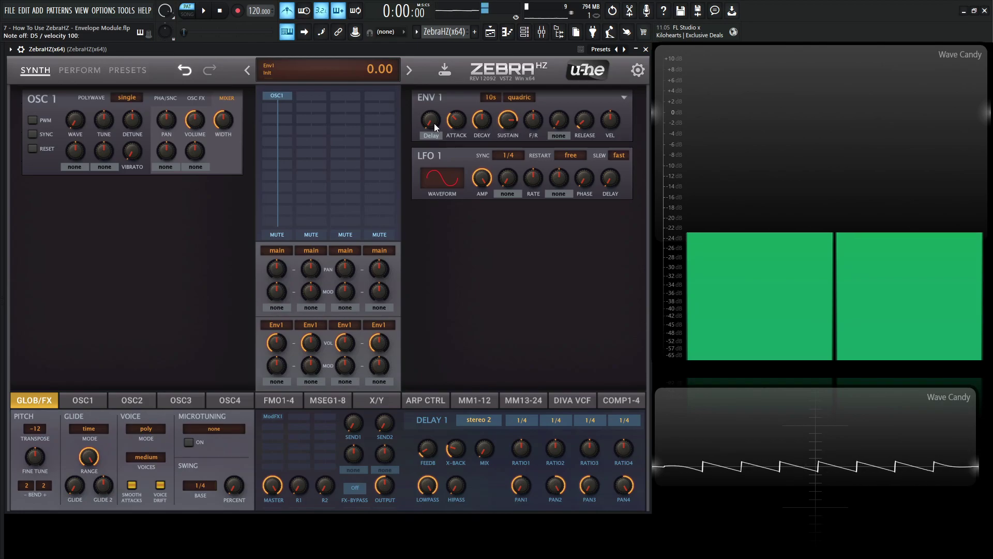
drag(430, 126, 429, 120)
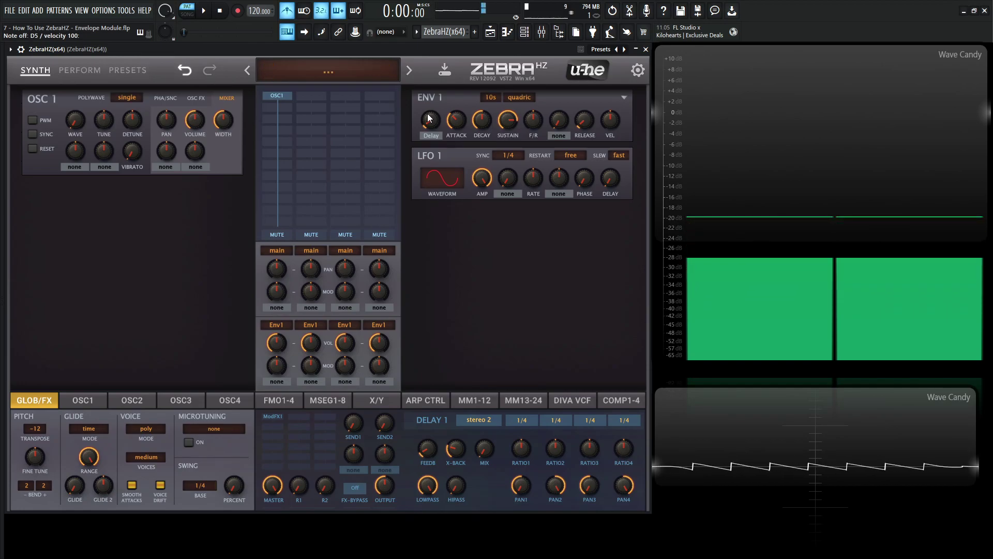
drag(436, 122, 423, 94)
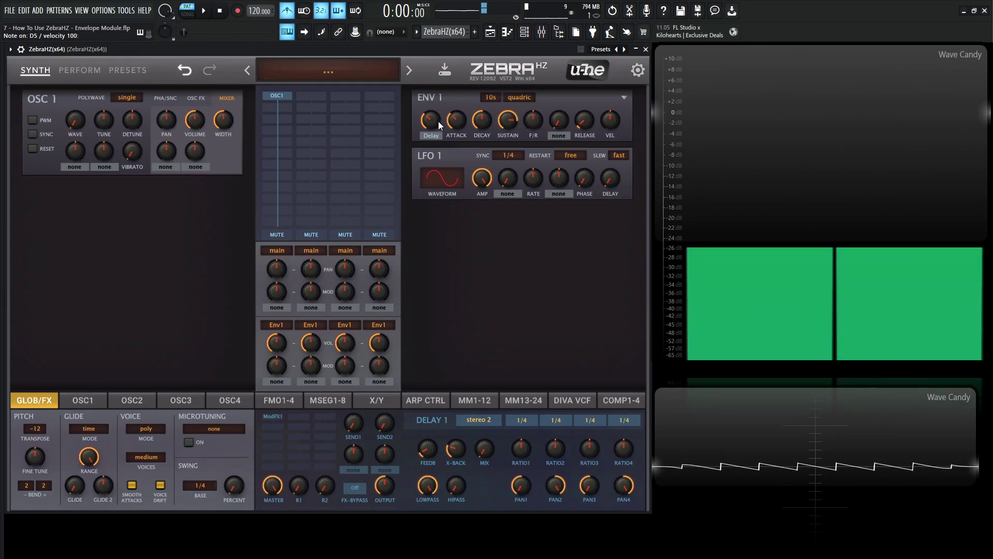
Step: Reset the patch to its initial settings and expand Envelope 1's velocity and key scale controls
right_click(364, 70)
click(375, 78)
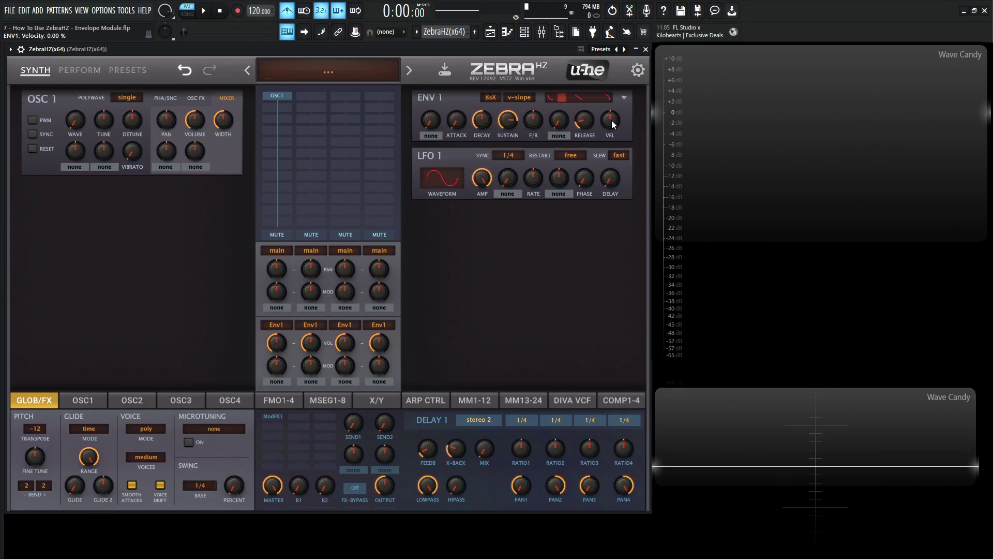
click(623, 98)
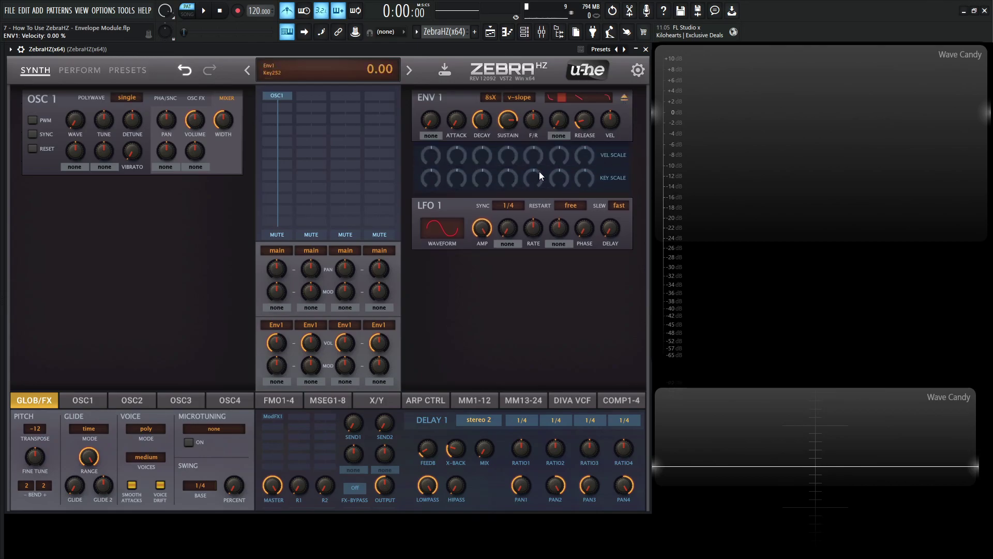
Step: Set Envelope 1's timebase to 10s and its curve mode to quadric
click(498, 103)
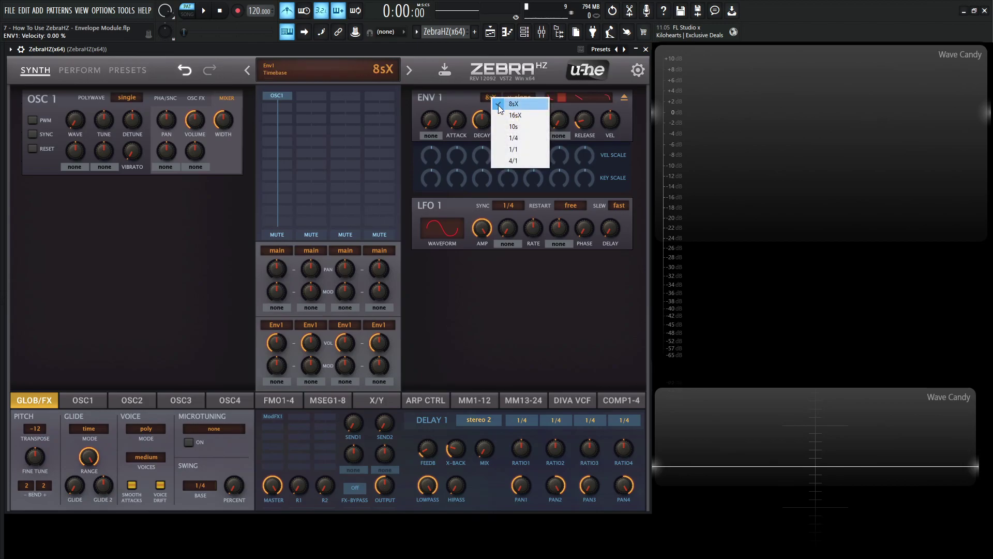
click(524, 127)
click(520, 97)
click(533, 104)
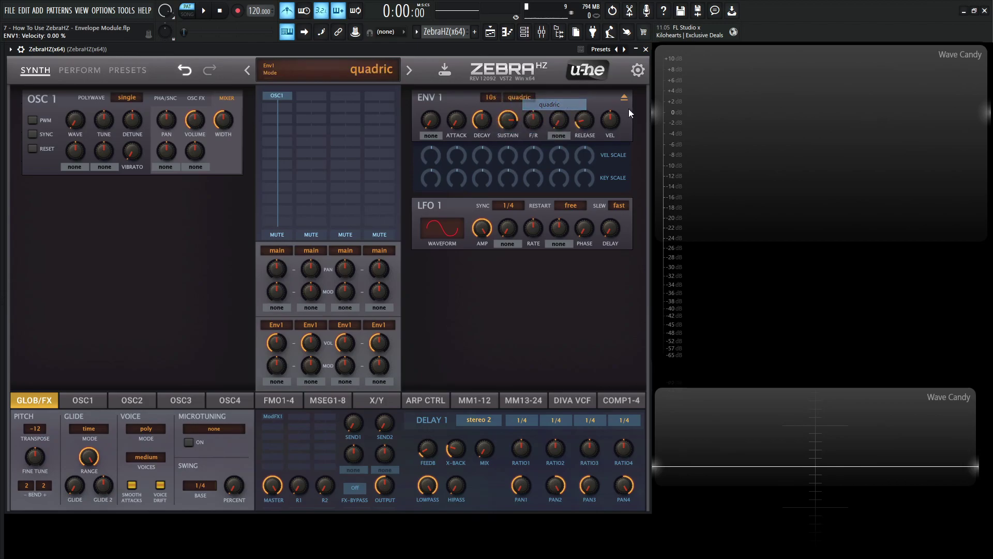
Step: Set Envelope 1's release to 20 with test notes, and set the velocity scaling of the release to 62
mouse_move(585, 122)
mouse_down()
mouse_move(585, 133)
mouse_move(584, 121)
mouse_up()
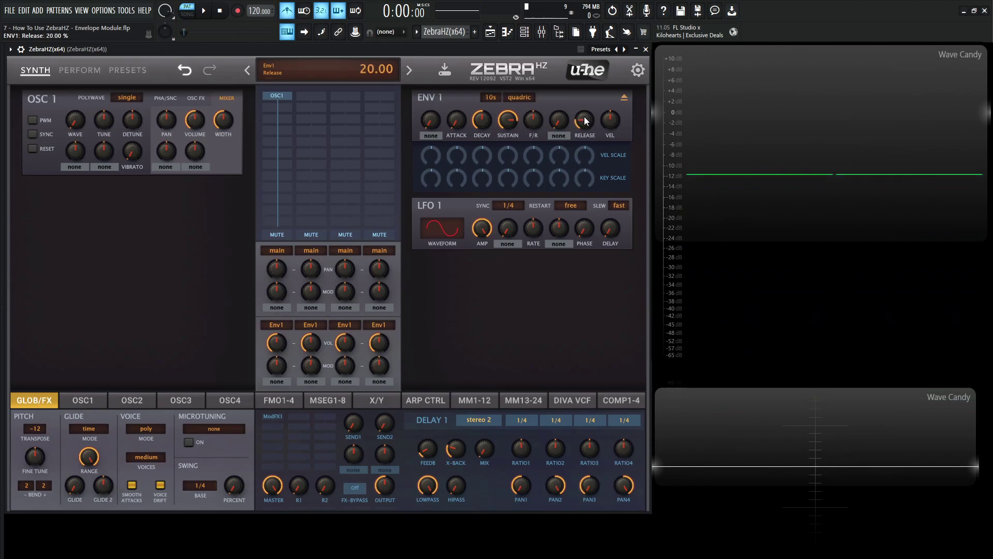
key(3)
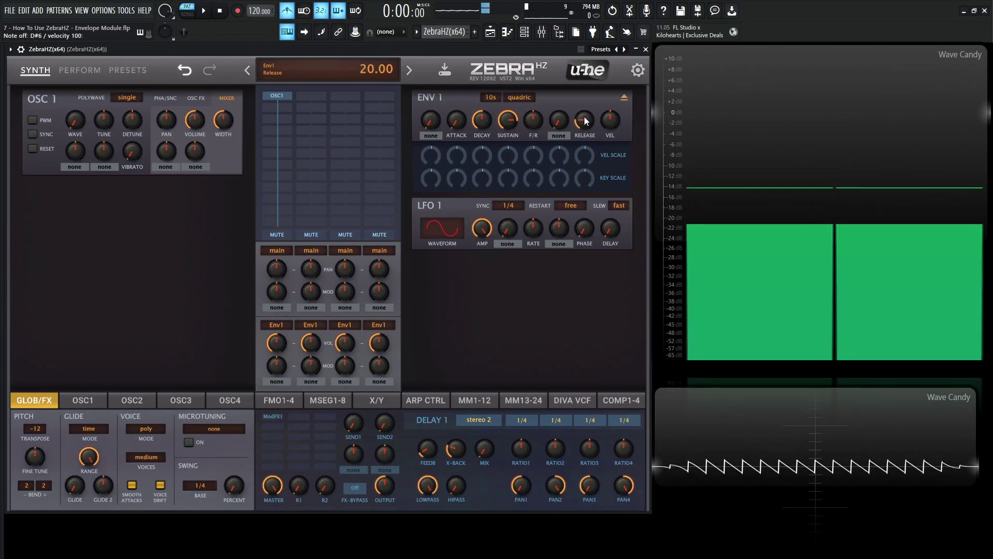
key(w)
key(x)
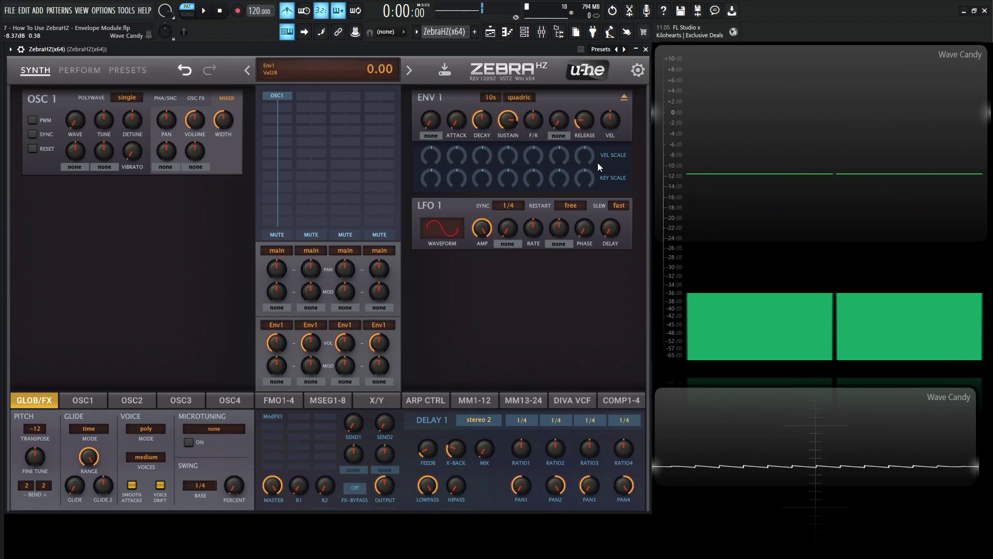
drag(586, 157, 588, 139)
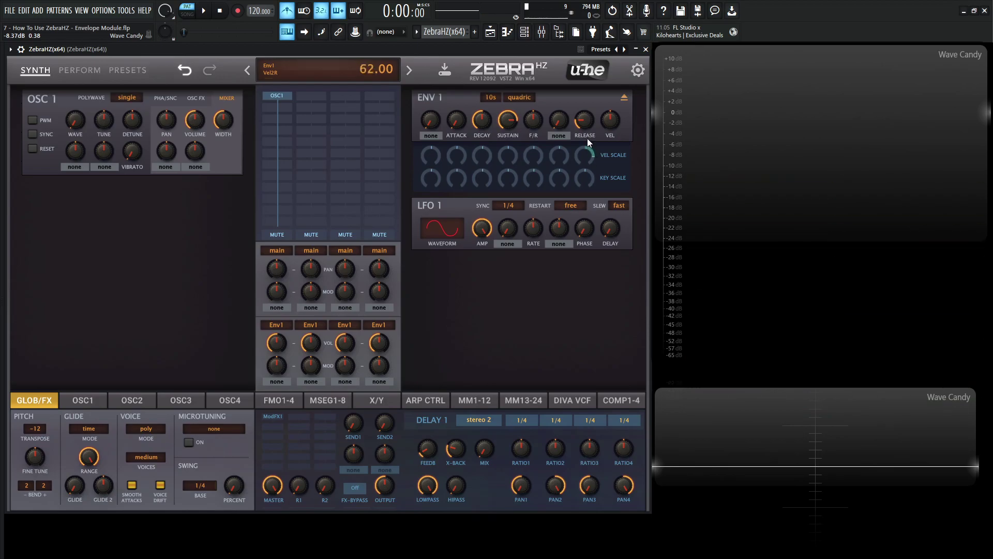
Step: Clear the existing note from ZebraHZ's piano roll and place C5 notes at the start of bars 1 and 2
key(F7)
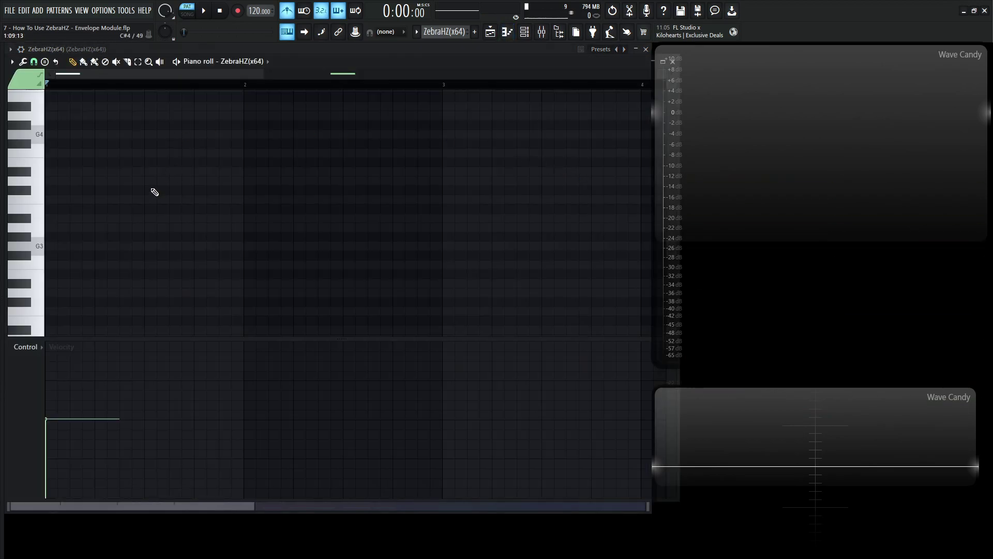
key(c)
scroll(92, 207, up, 3)
right_click(78, 183)
right_click(79, 182)
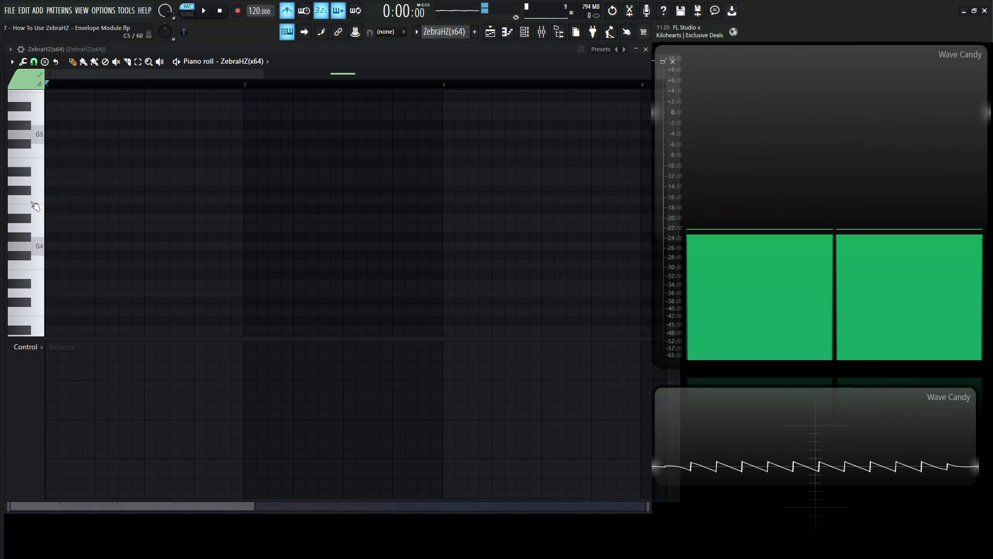
click(55, 200)
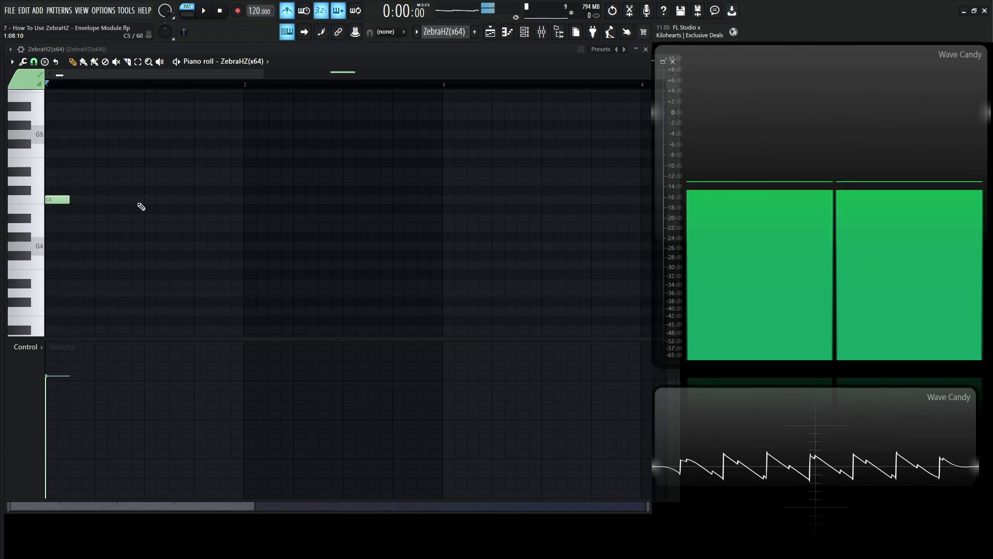
click(246, 199)
Step: Return to the ZebraHZ window and raise the velocity scaling of Envelope 1's release further
click(344, 47)
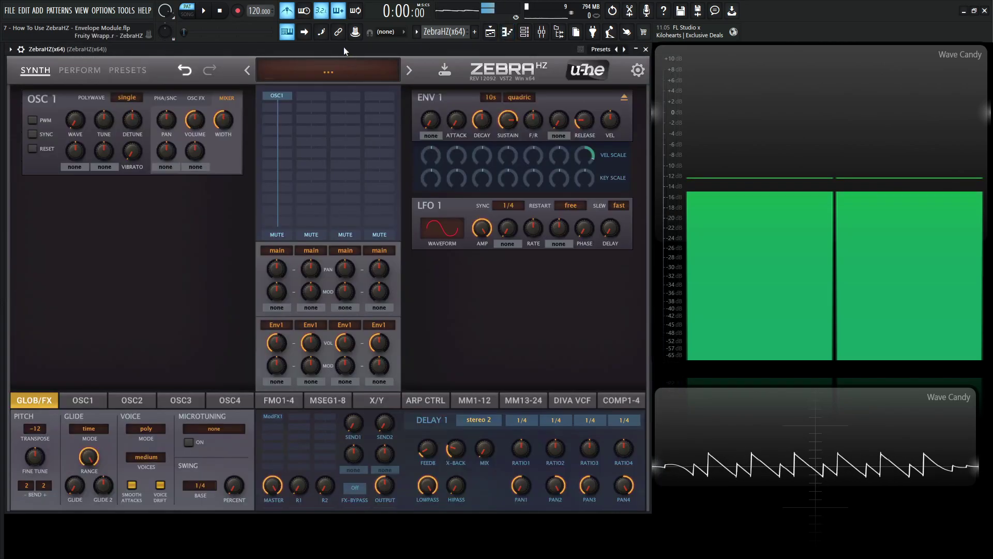
scroll(589, 156, down, 5)
drag(590, 157, 585, 142)
Step: In the piano roll, set the first note's velocity to 16% and raise the second note's velocity
key(F7)
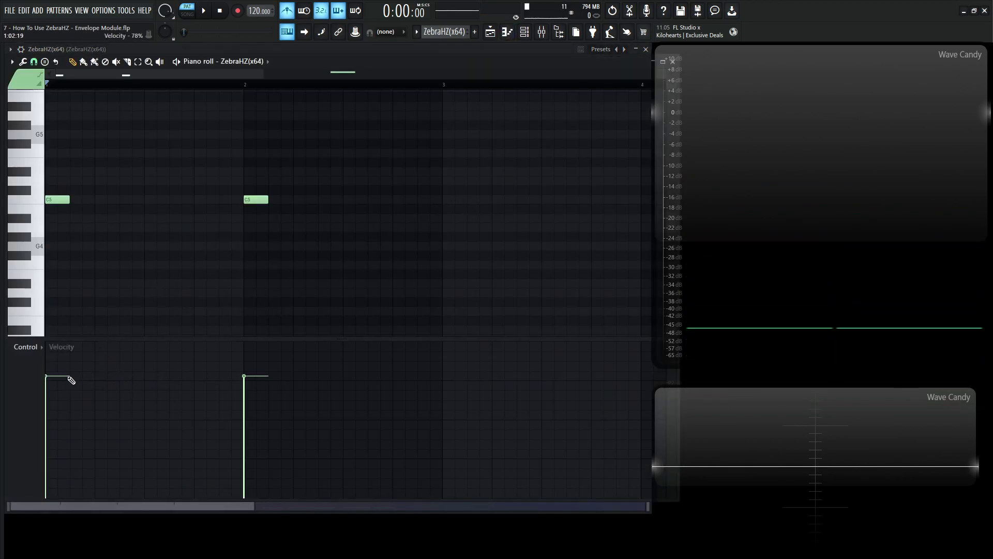
click(46, 445)
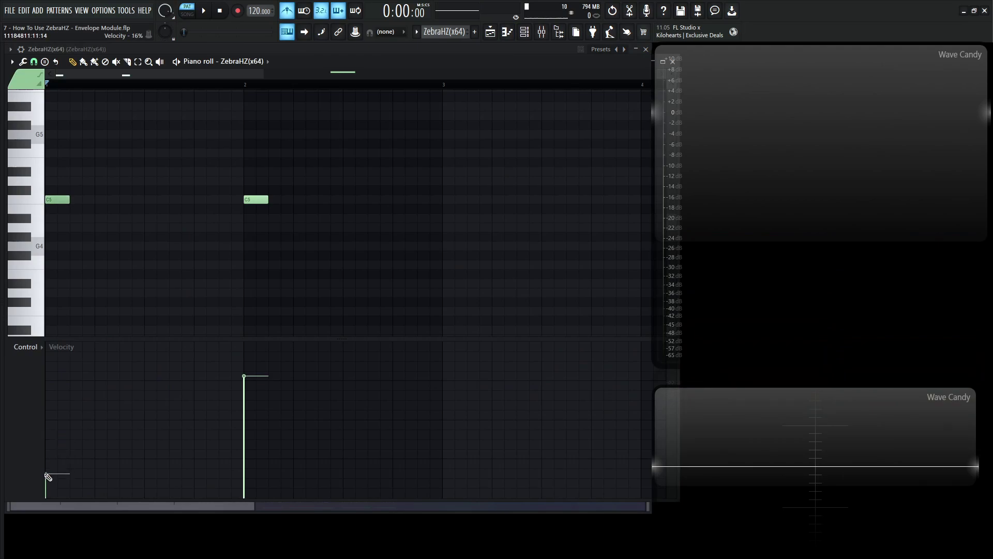
click(257, 356)
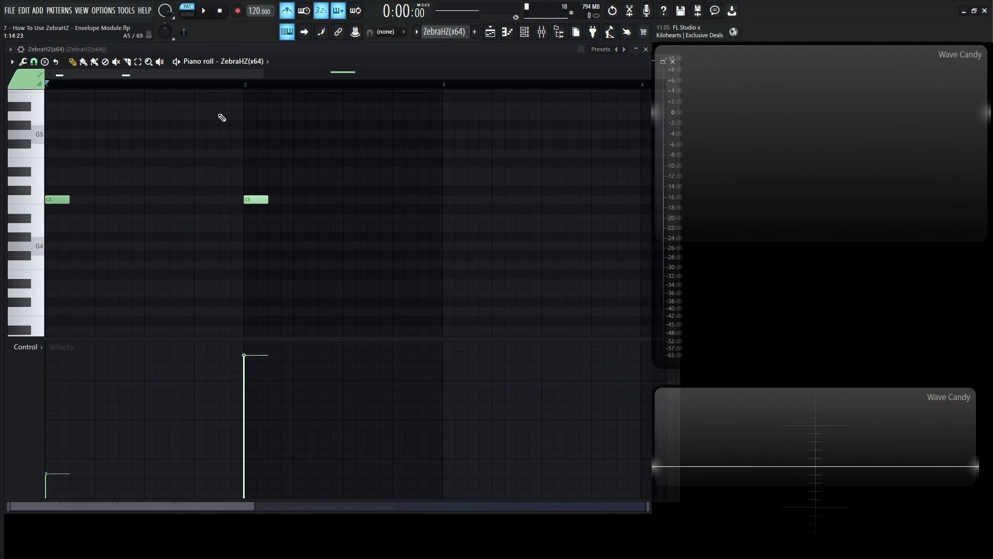
Step: Play the pattern from the start and from bar 2 to compare the quiet and loud notes' releases
key(space)
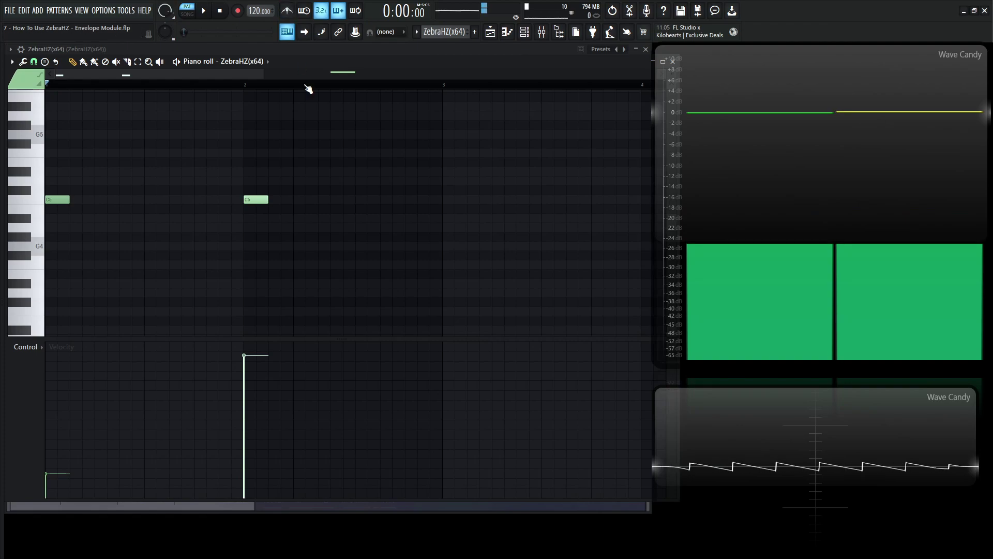
key(space)
key(space)
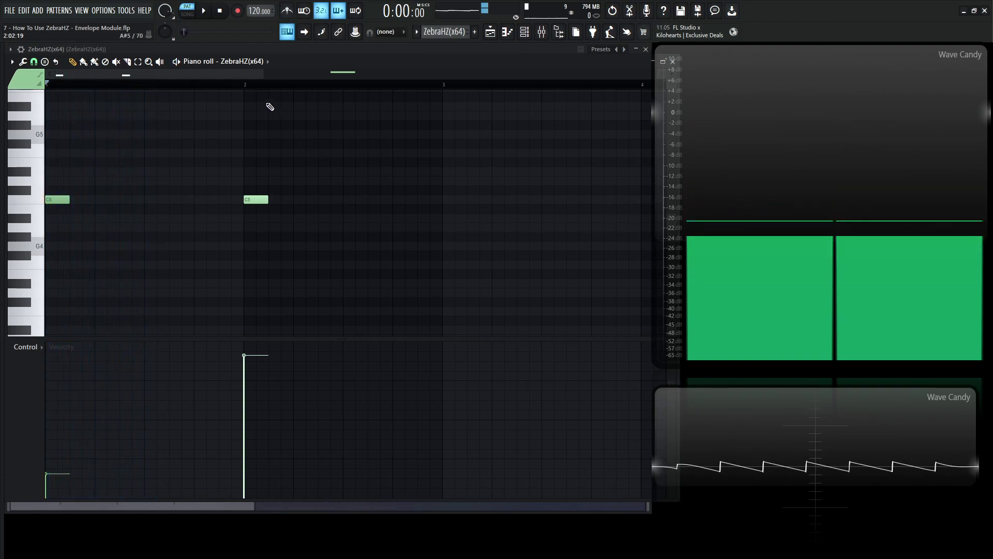
click(246, 86)
key(space)
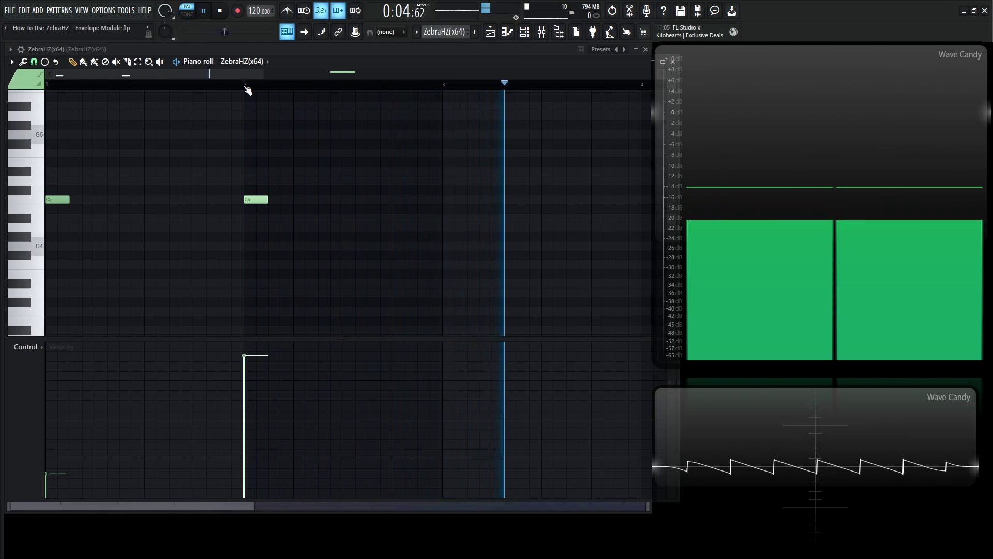
key(space)
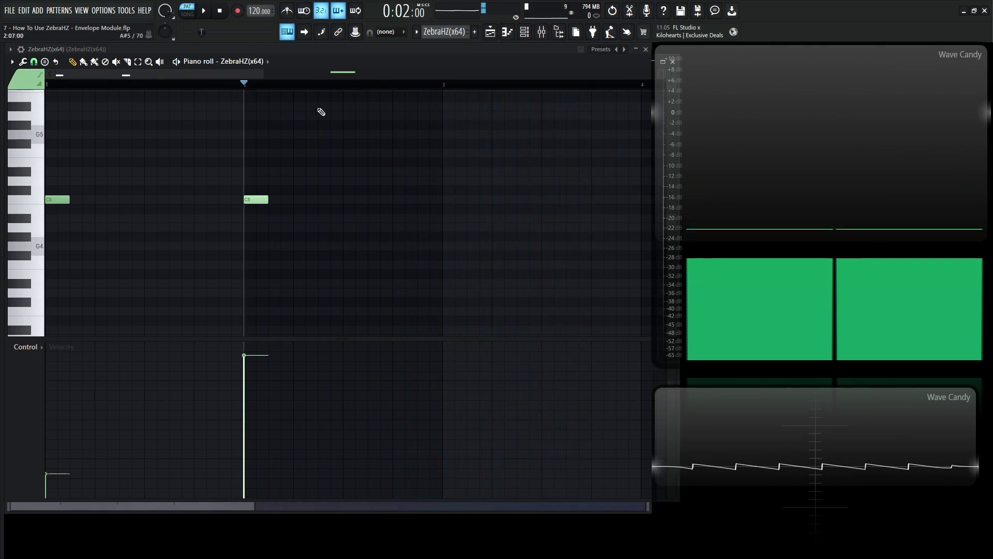
Step: Lower the first note's velocity close to its minimum and play the pattern from bar 1
click(51, 487)
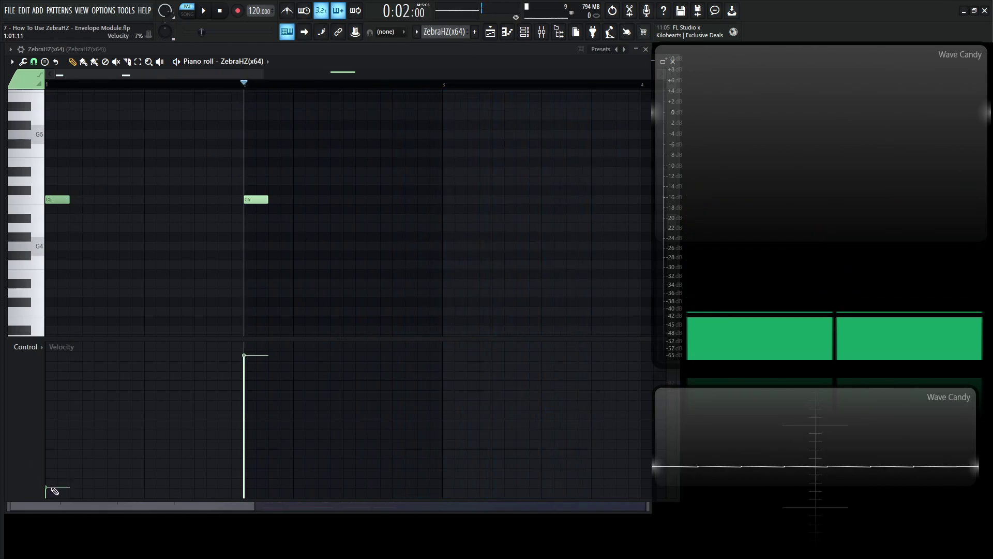
click(53, 494)
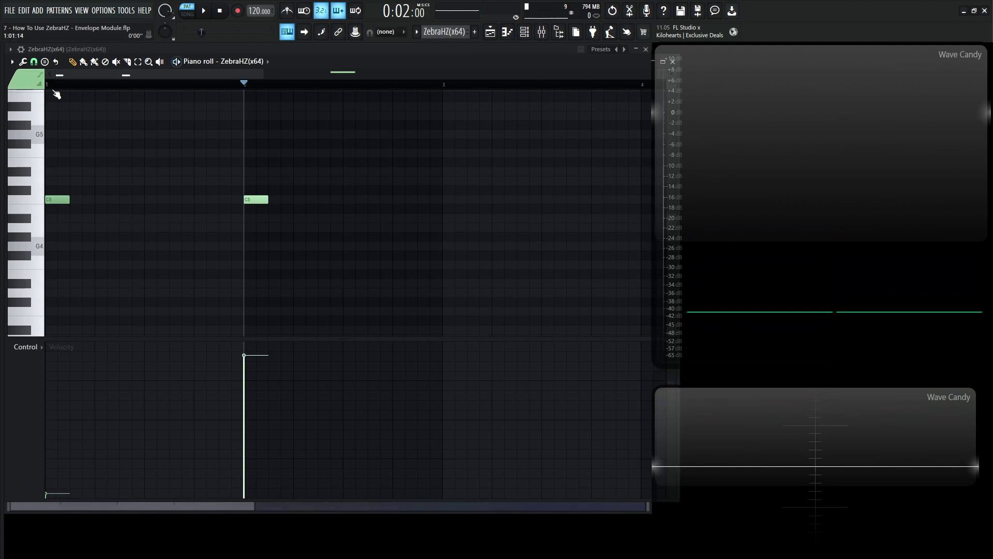
click(49, 88)
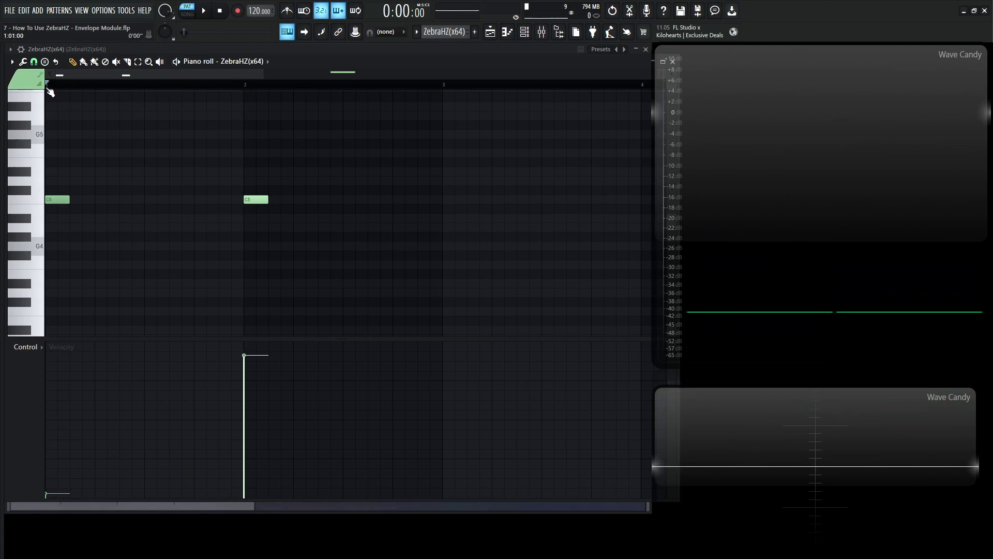
key(space)
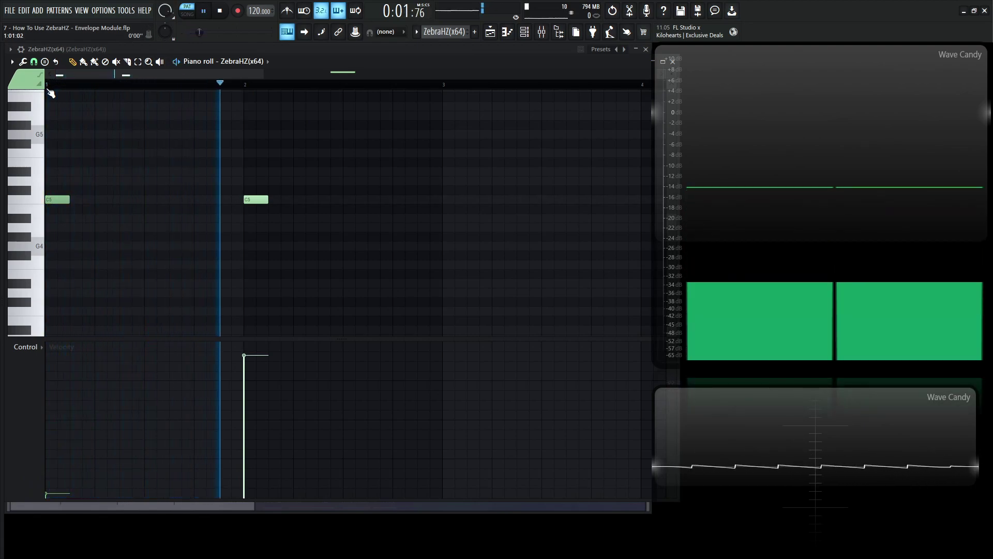
key(space)
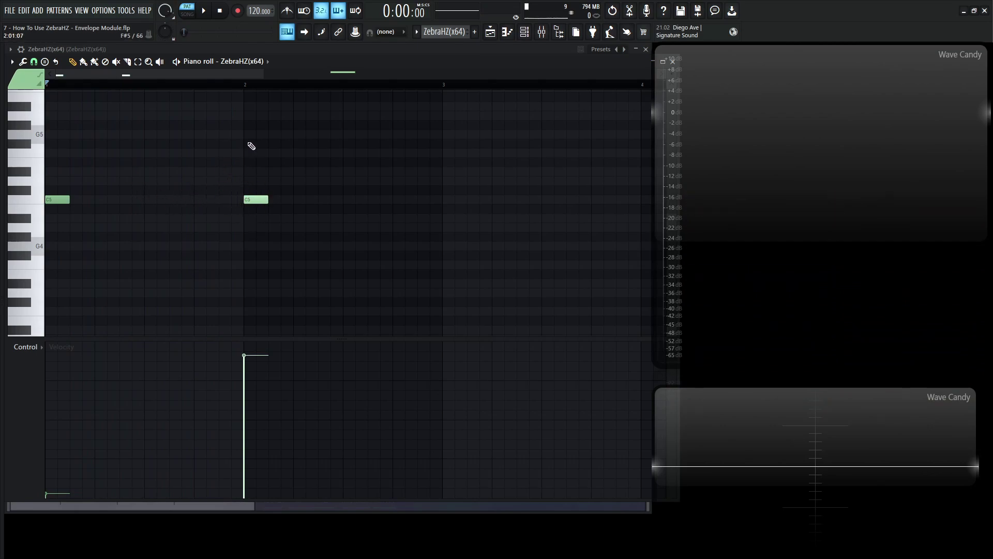
Step: Play the loud second note from bar 2 to hear its release
click(244, 86)
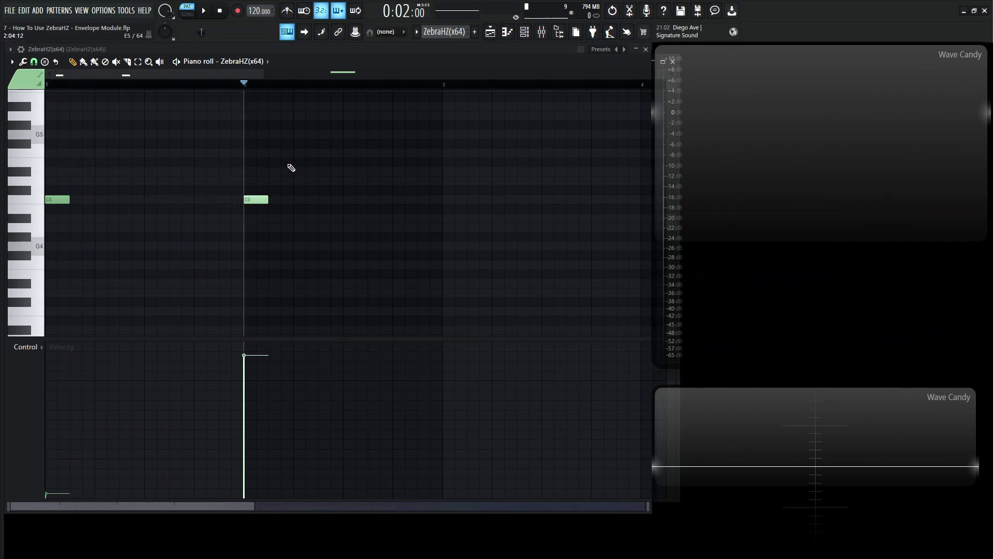
key(space)
key(space)
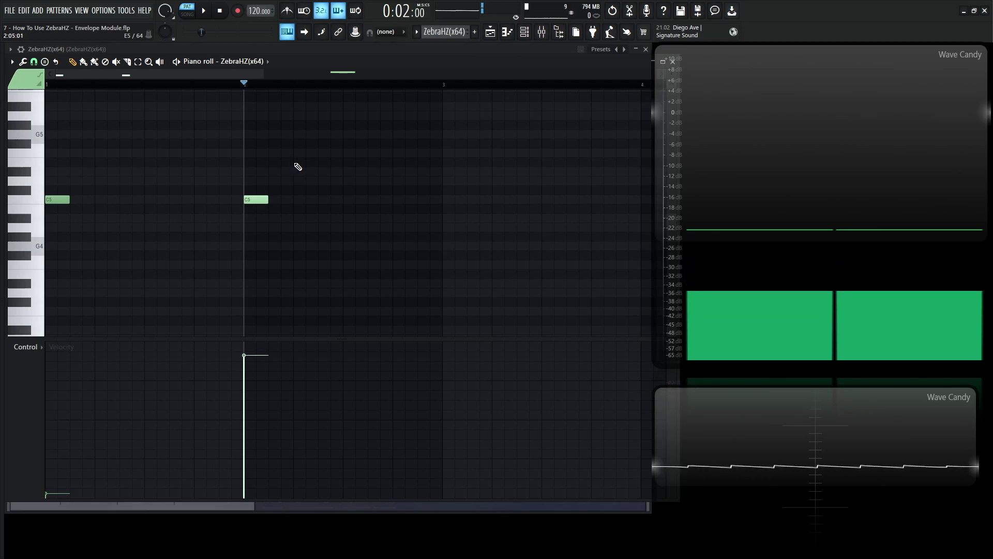
Step: In ZebraHZ, return the release's velocity scaling to 0, and briefly try the attack's velocity scaling before resetting it
key(F7)
mouse_move(585, 154)
drag(585, 157, 585, 169)
mouse_move(585, 134)
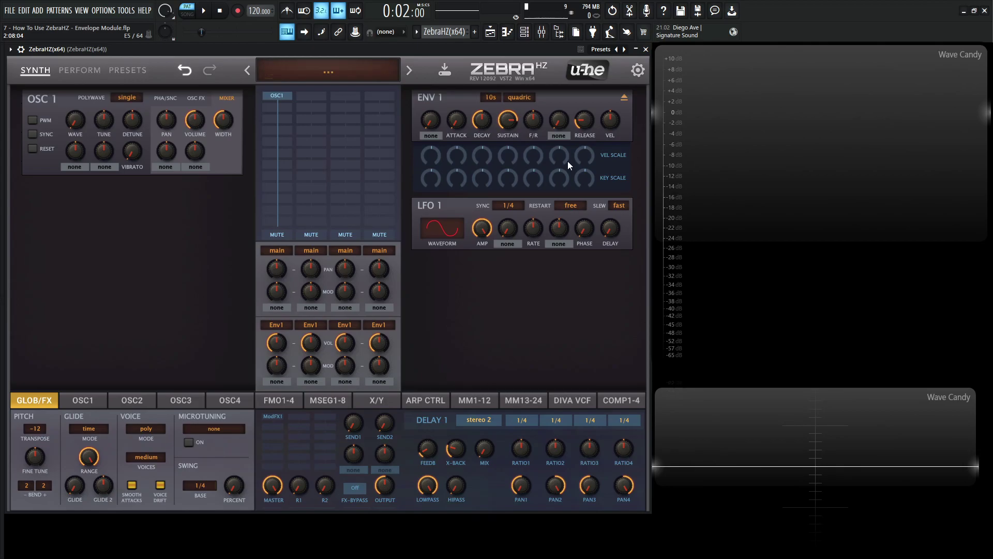
drag(457, 155, 458, 143)
double_click(455, 151)
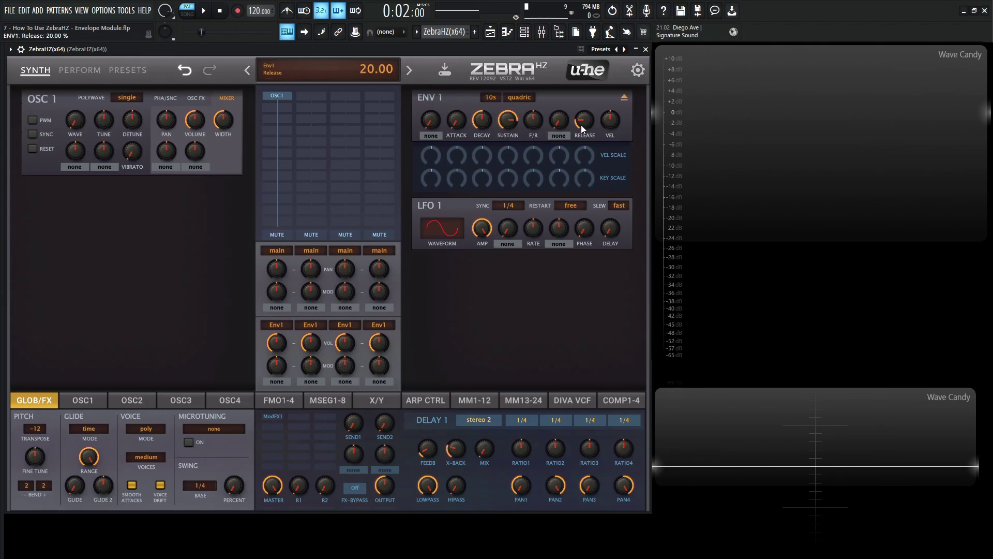
Step: Lower Envelope 1's release while playing test notes, and try raising the velocity scaling of the release
key(j)
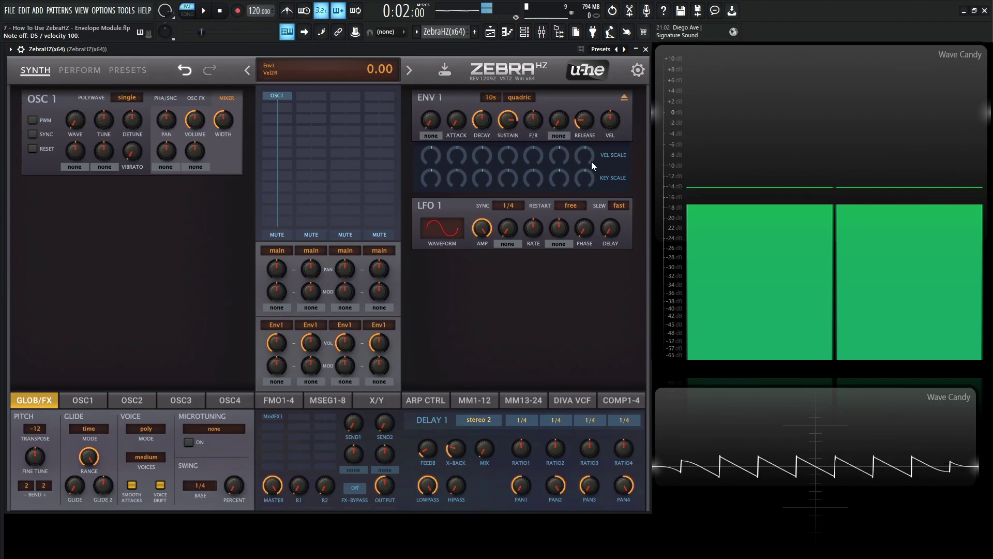
drag(584, 126, 586, 130)
key(j)
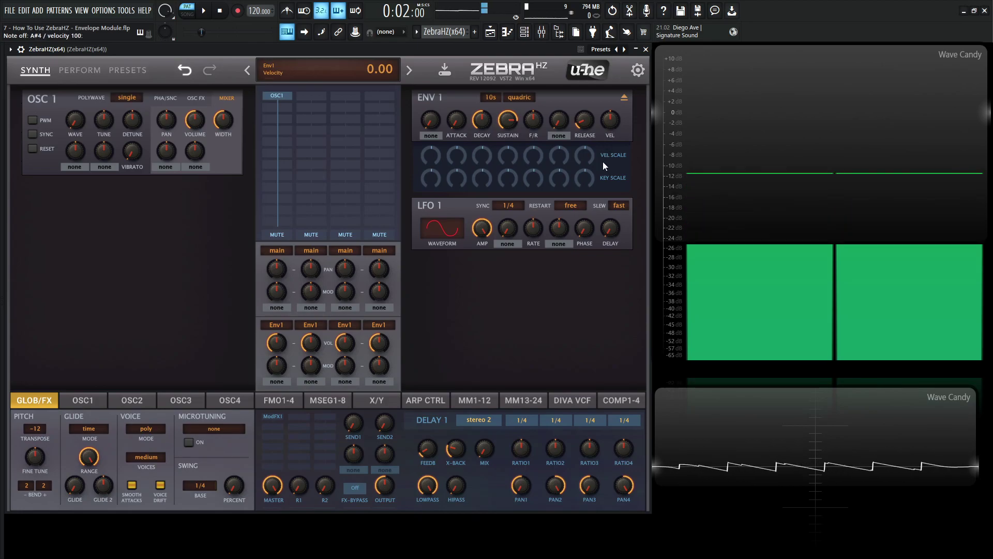
drag(588, 160, 589, 146)
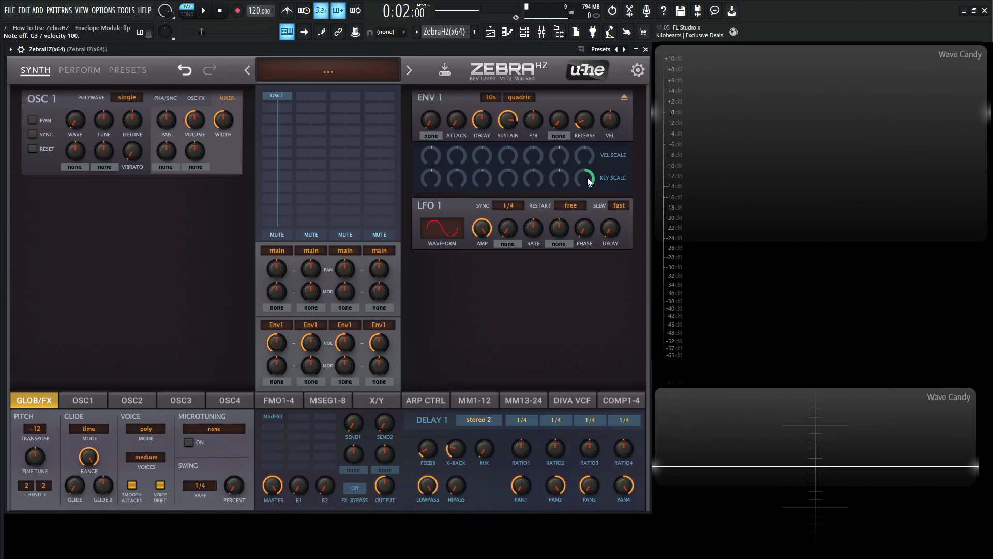
Step: Remove the key scaling from Envelope 1's release, raise the release and play several test notes
drag(587, 178, 582, 230)
drag(585, 118, 586, 115)
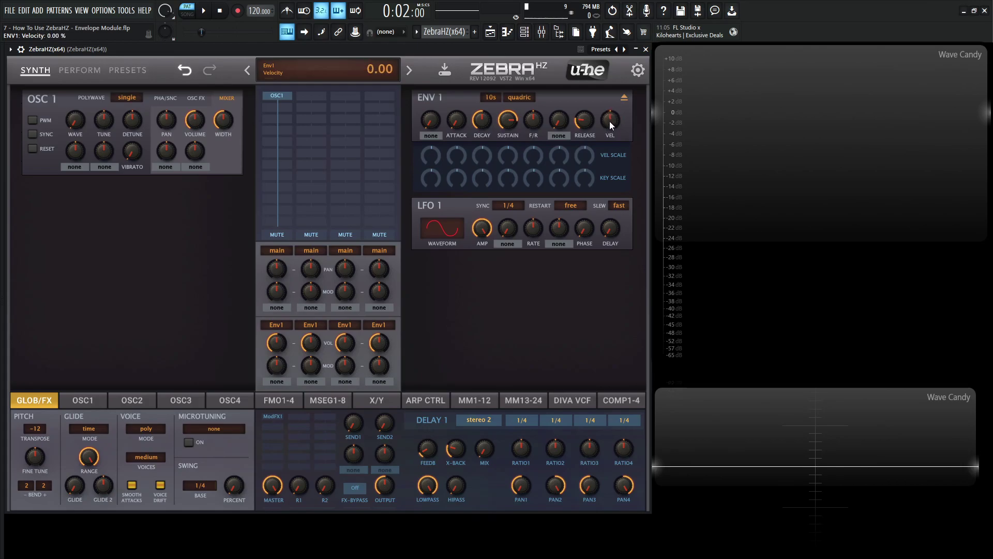
key(w)
key(j)
key(7)
Step: Adjust Envelope 1's Fall/Rise setting
mouse_move(536, 124)
mouse_down()
mouse_move(533, 136)
mouse_move(535, 119)
mouse_up()
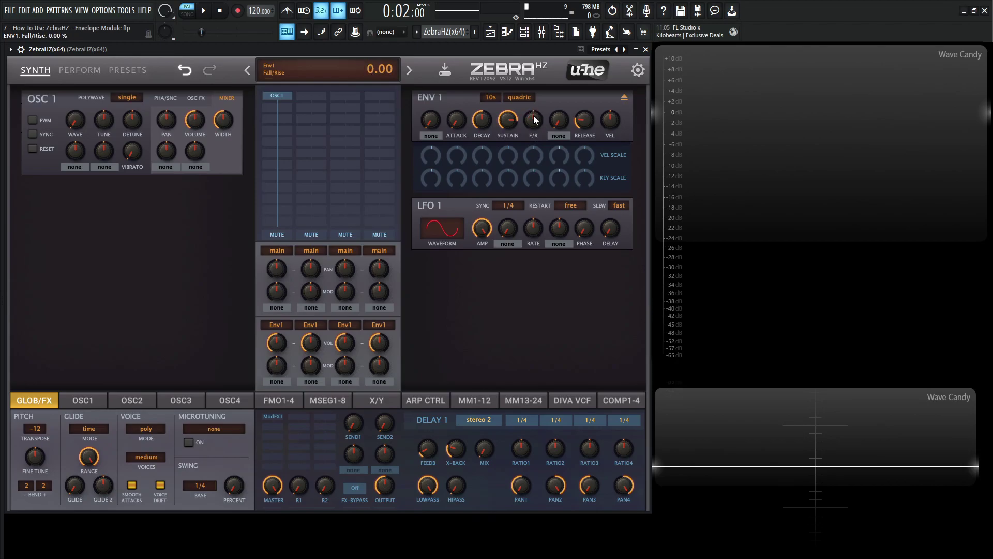